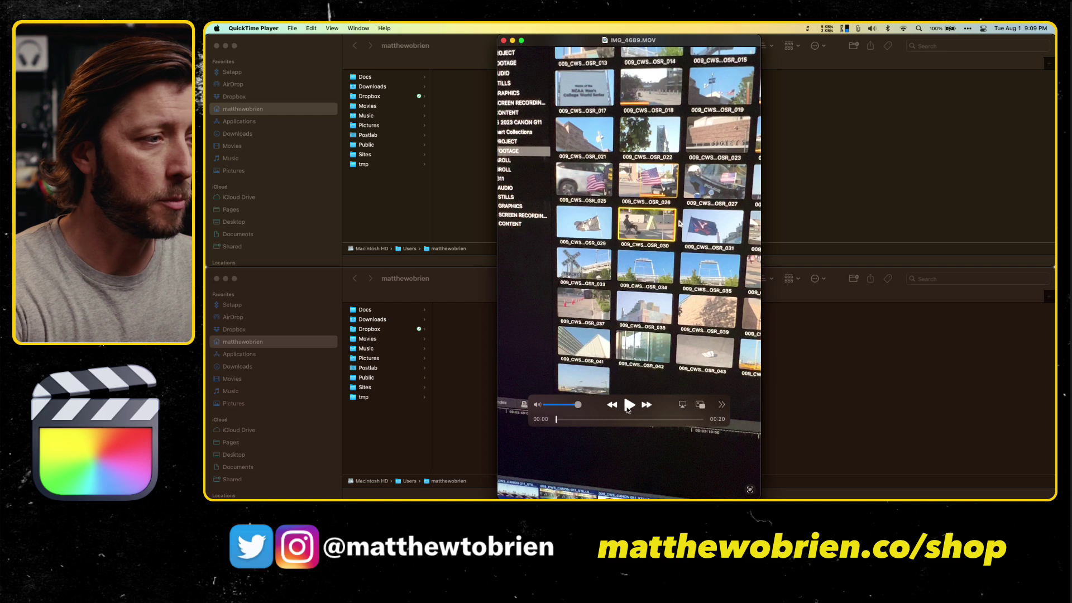
# Step: Start playback of the IMG_4689.MOV clip-browser recording in QuickTime Player
pyautogui.click(628, 404)
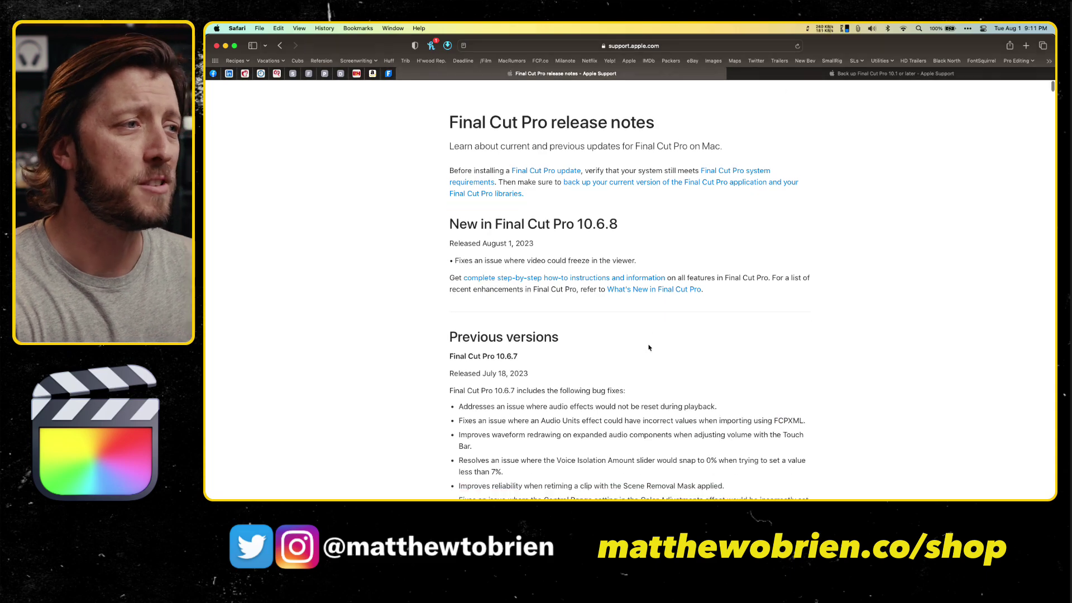
# Step: Scroll the release notes to the New in Final Cut Pro 10.6.8 section
pyautogui.scroll(-2, 648, 339)
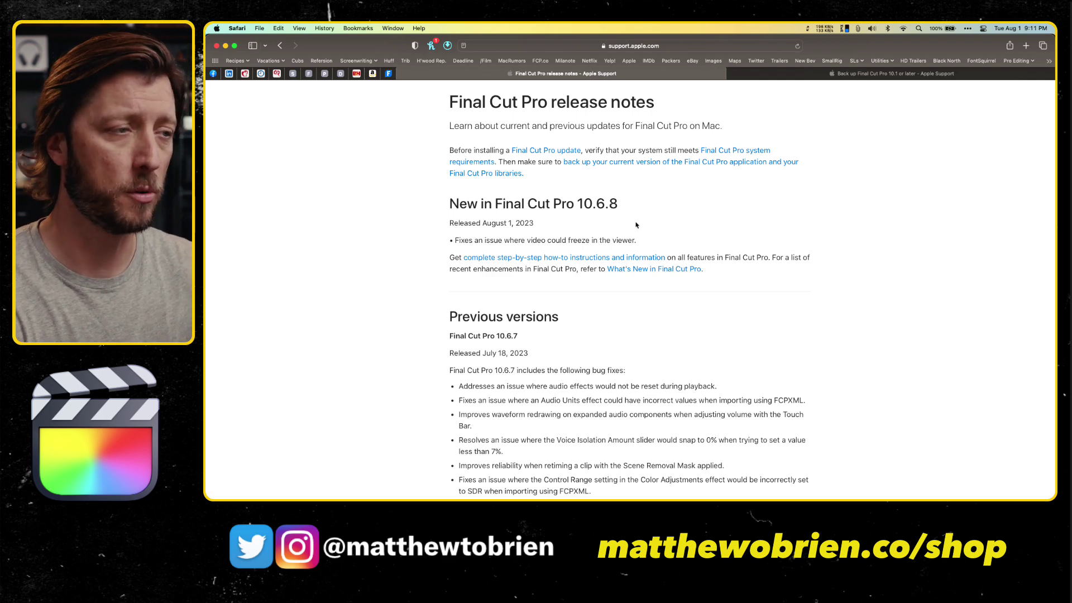
pyautogui.scroll(2, 635, 225)
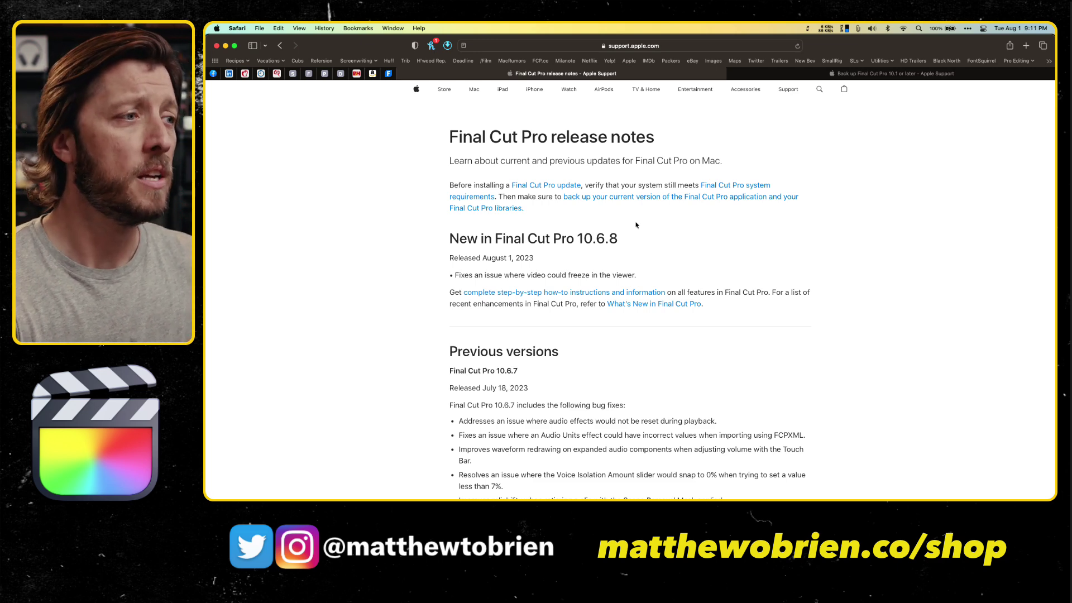
pyautogui.scroll(-1, 636, 226)
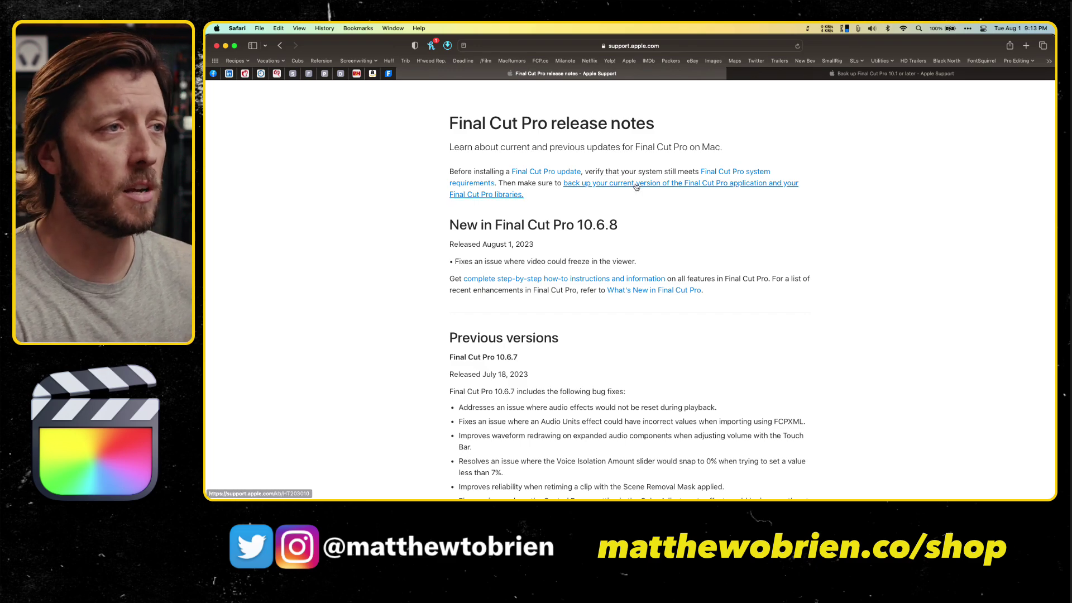
# Step: Switch to the 'Back up Final Cut Pro 10.1 or later' article and scroll through its backup steps
pyautogui.click(824, 74)
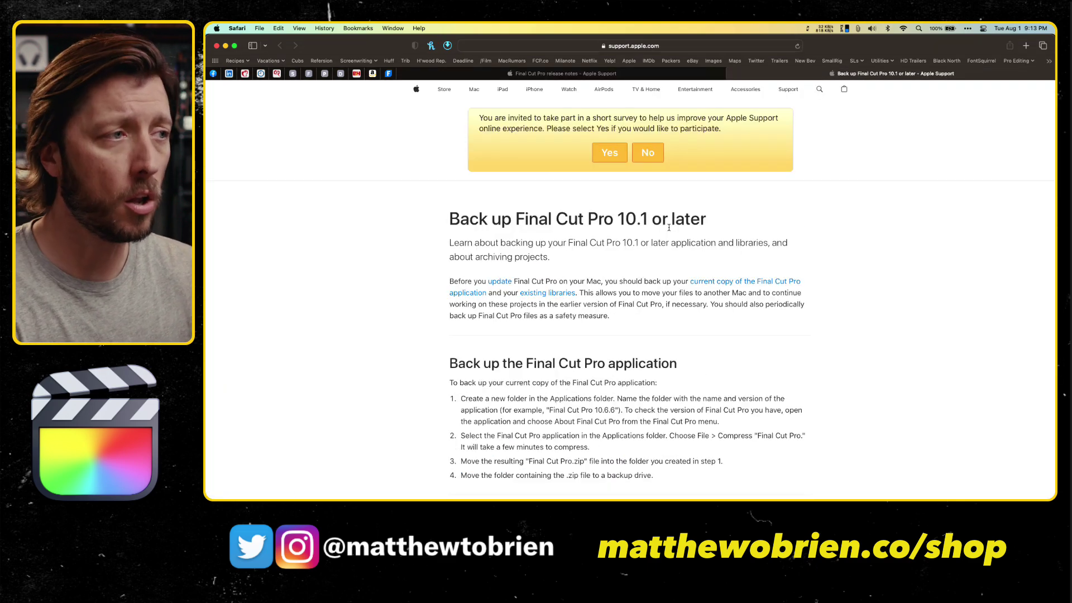
pyautogui.scroll(-3, 703, 226)
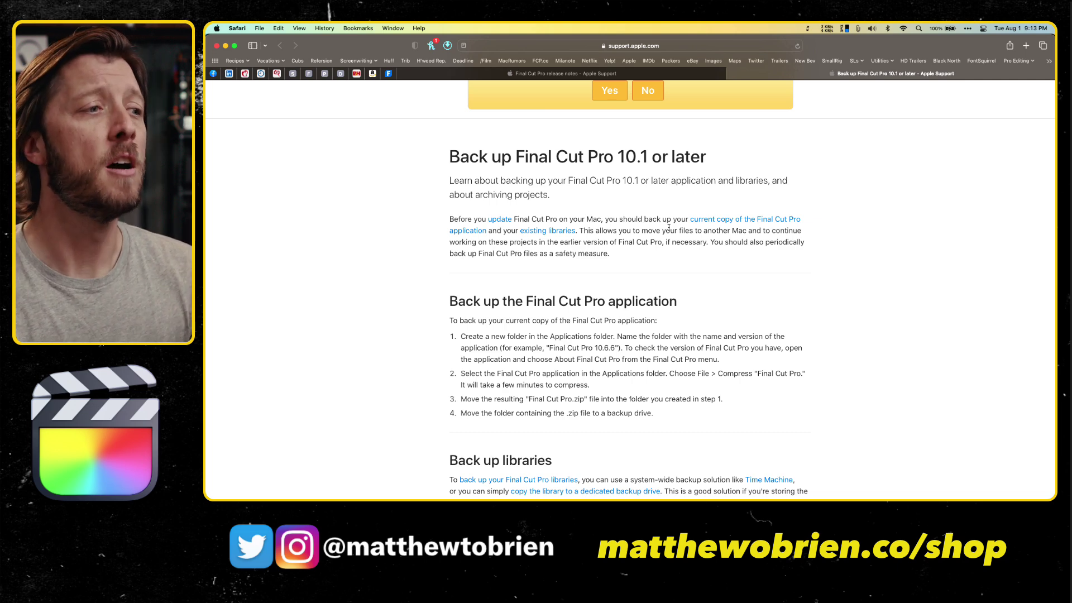
pyautogui.scroll(-10, 669, 227)
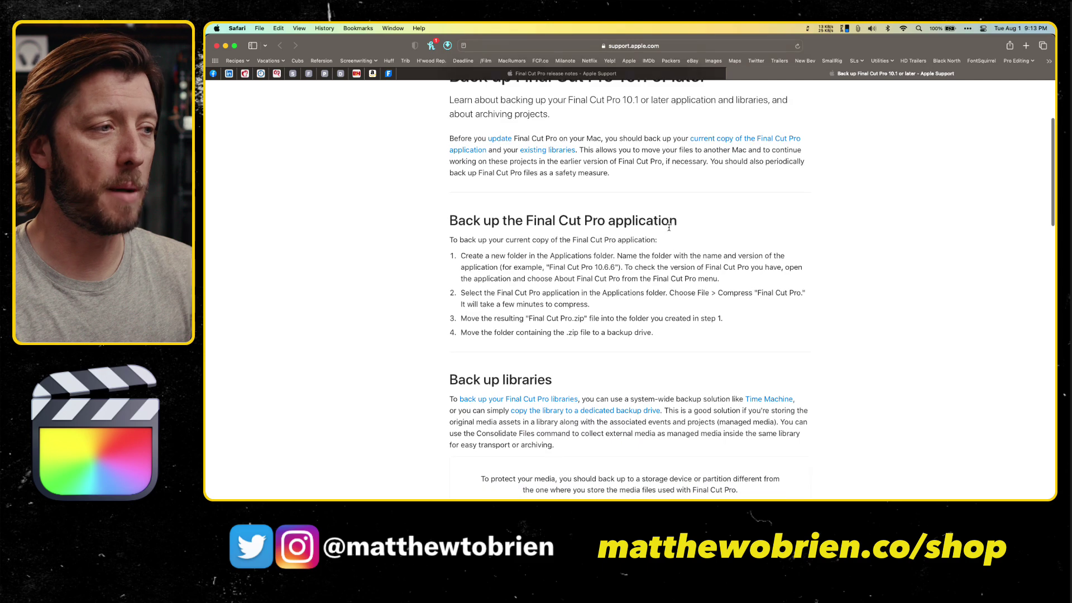
pyautogui.scroll(-3, 669, 230)
pyautogui.scroll(7, 669, 229)
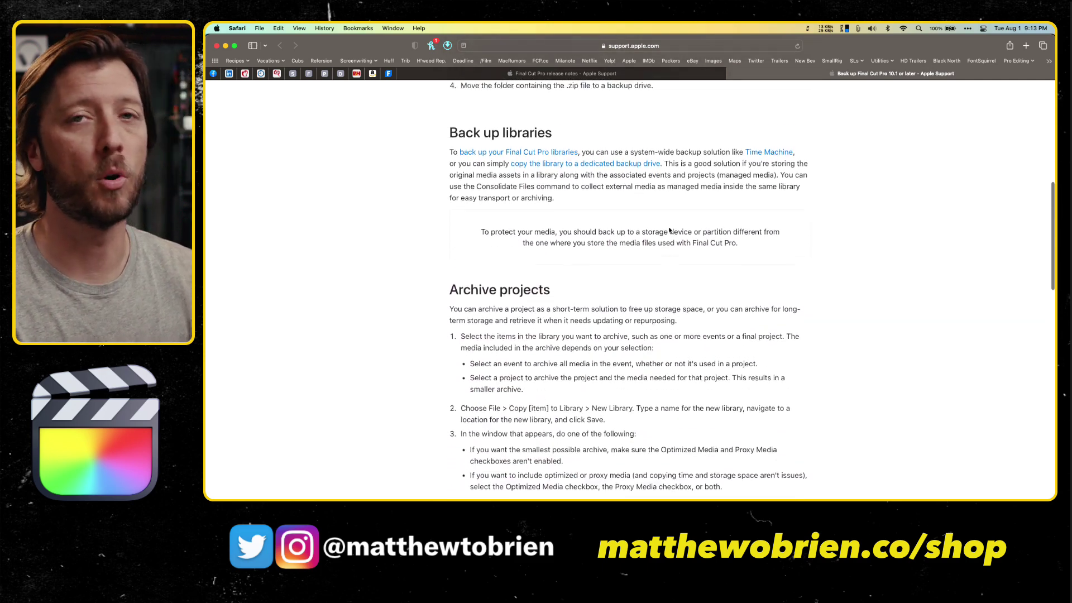
pyautogui.scroll(4, 669, 227)
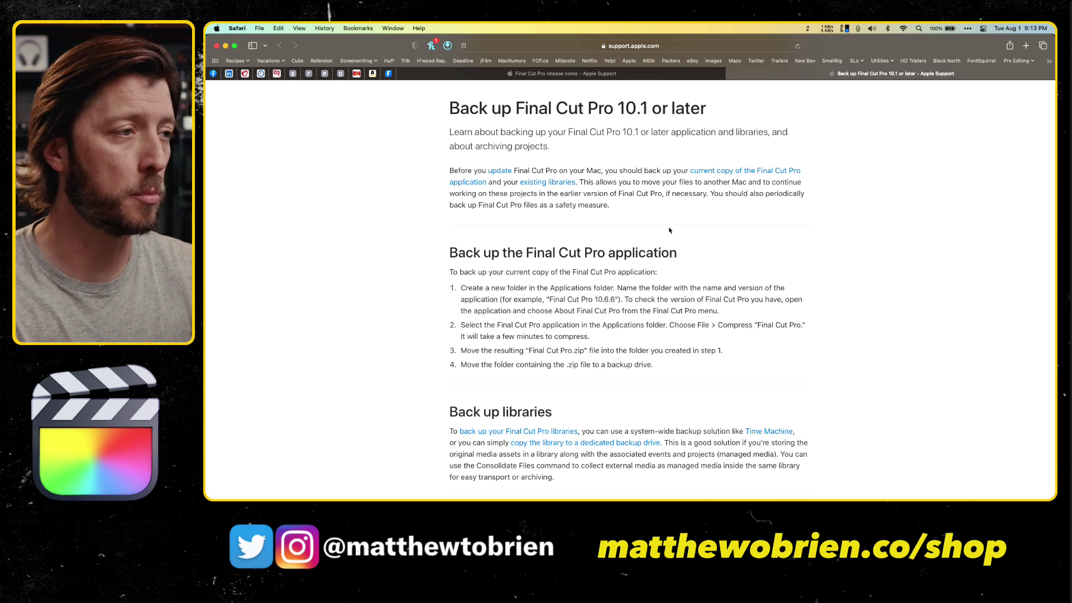
# Step: View the Final Cut Pro update details in App Store Updates, then return to the updates list
pyautogui.press('super+Tab')
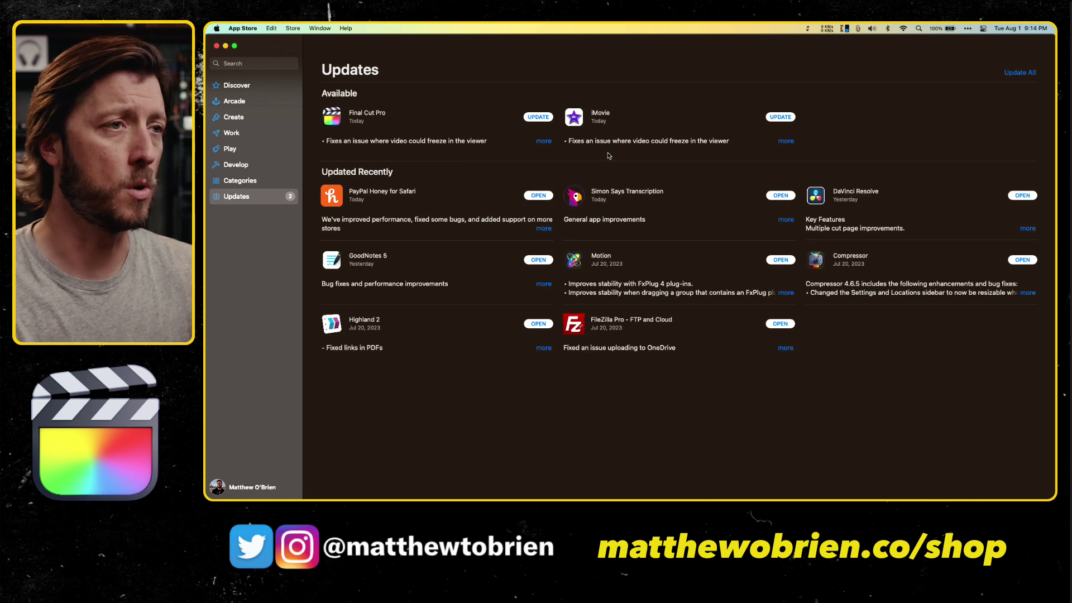
pyautogui.click(427, 135)
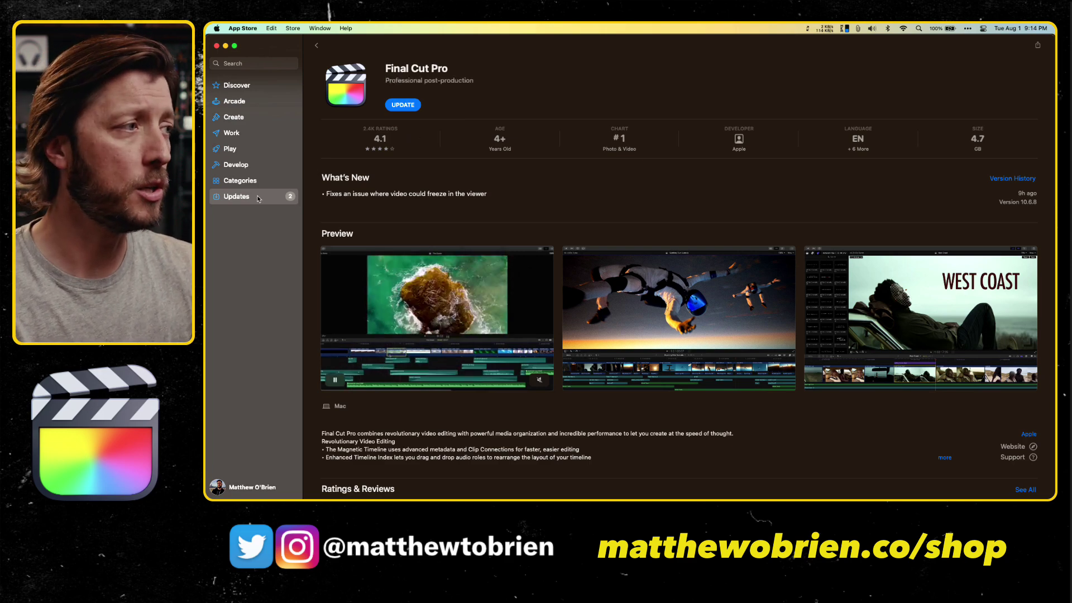
pyautogui.press('super+bracketleft')
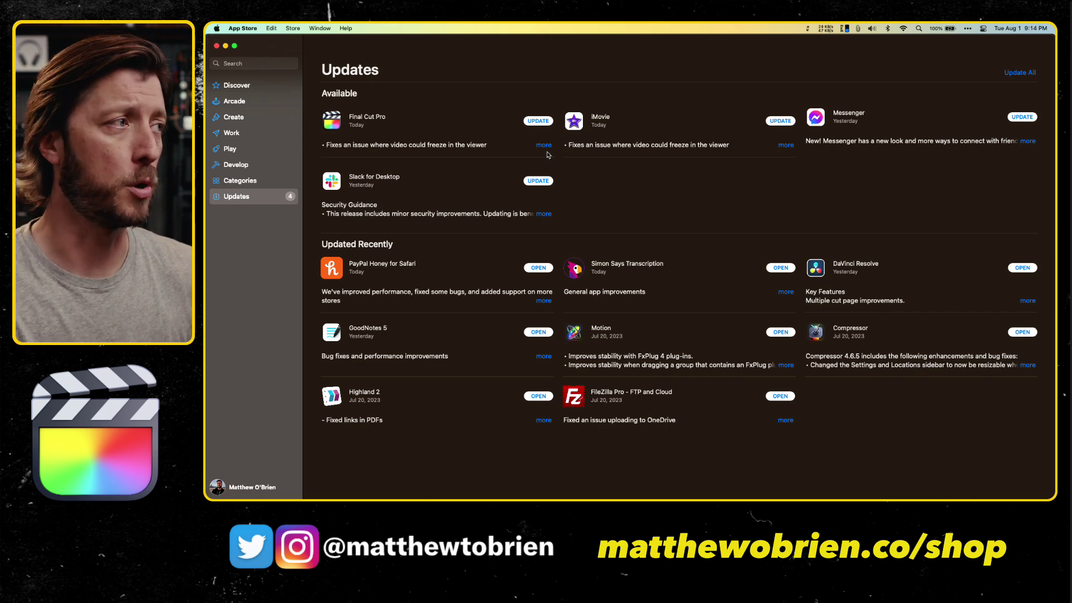
# Step: Search the store for 'final cut' and open the Final Cut Pro product page
pyautogui.click(276, 68)
pyautogui.write('final cut')
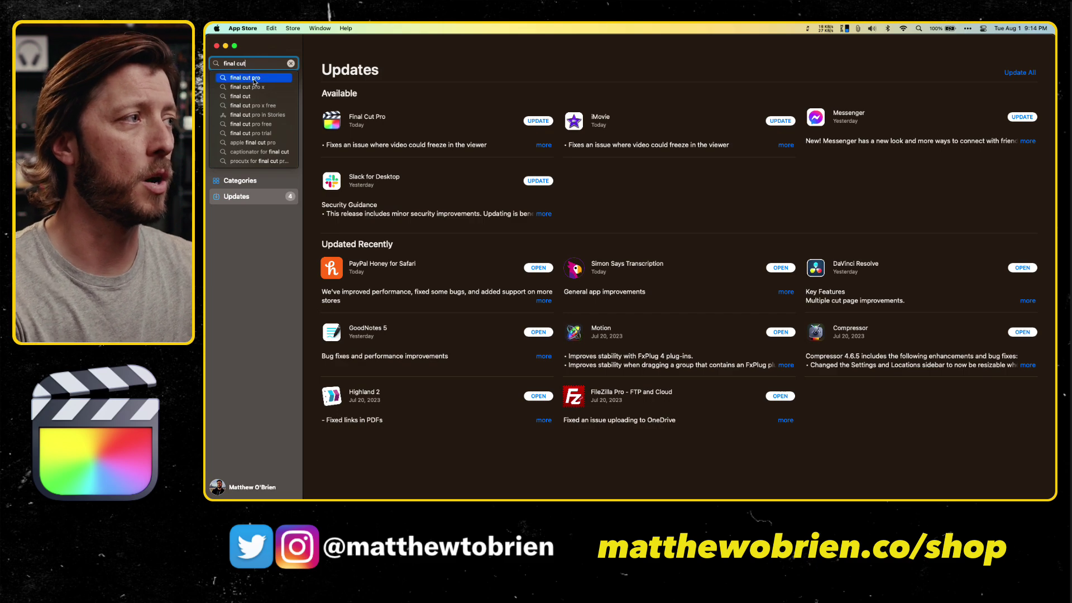
pyautogui.click(256, 81)
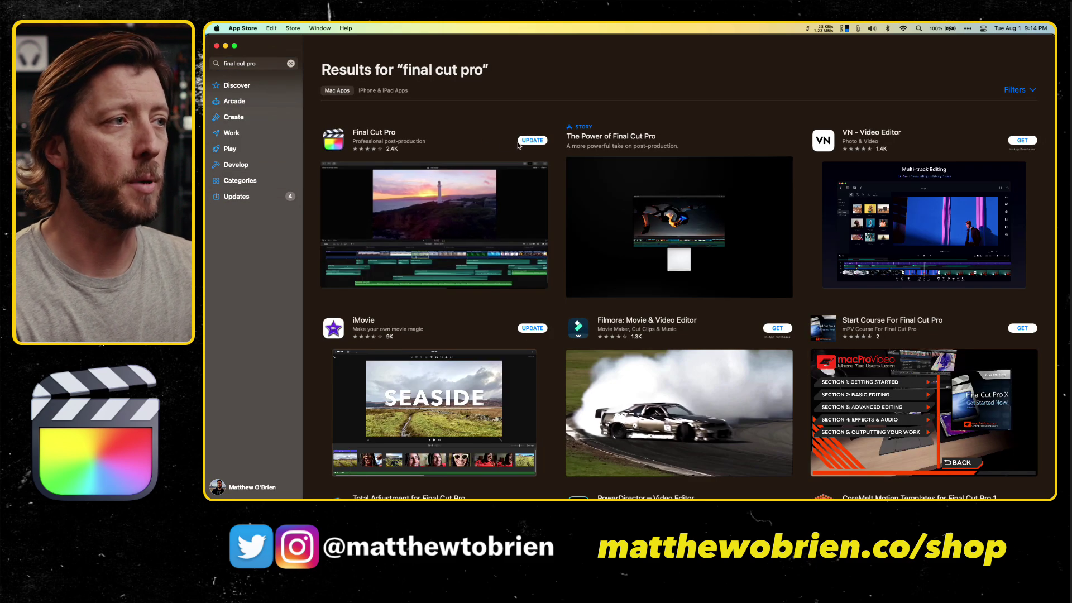
pyautogui.click(344, 135)
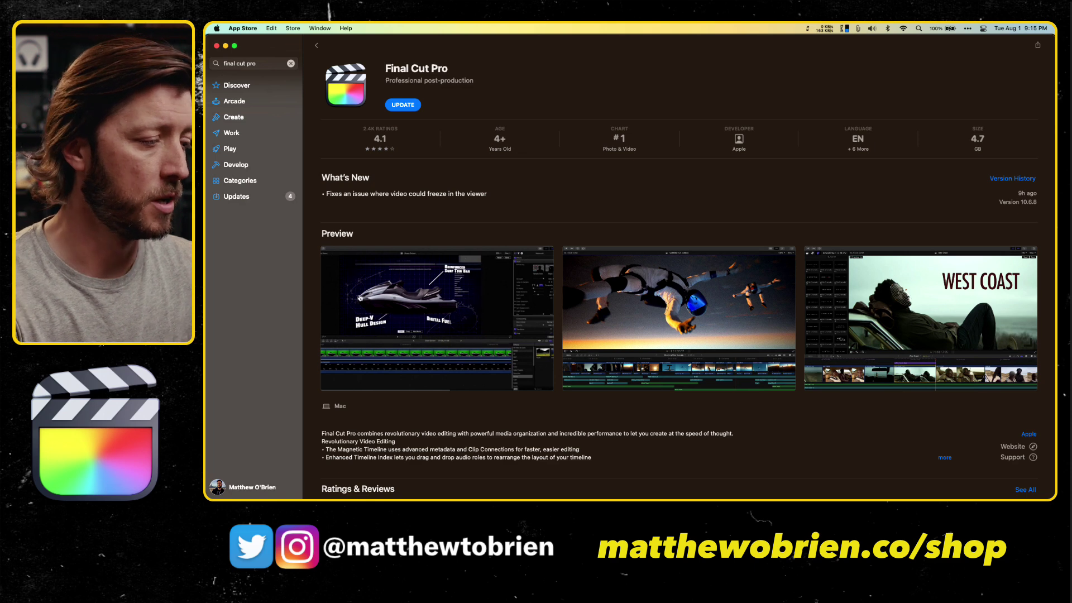
pyautogui.click(243, 28)
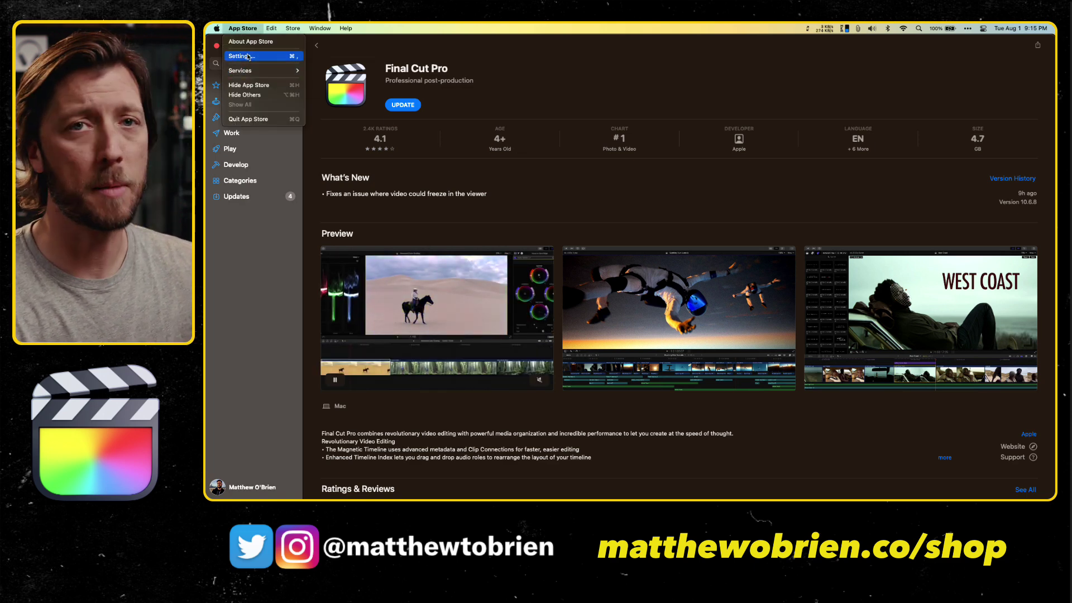
pyautogui.click(248, 56)
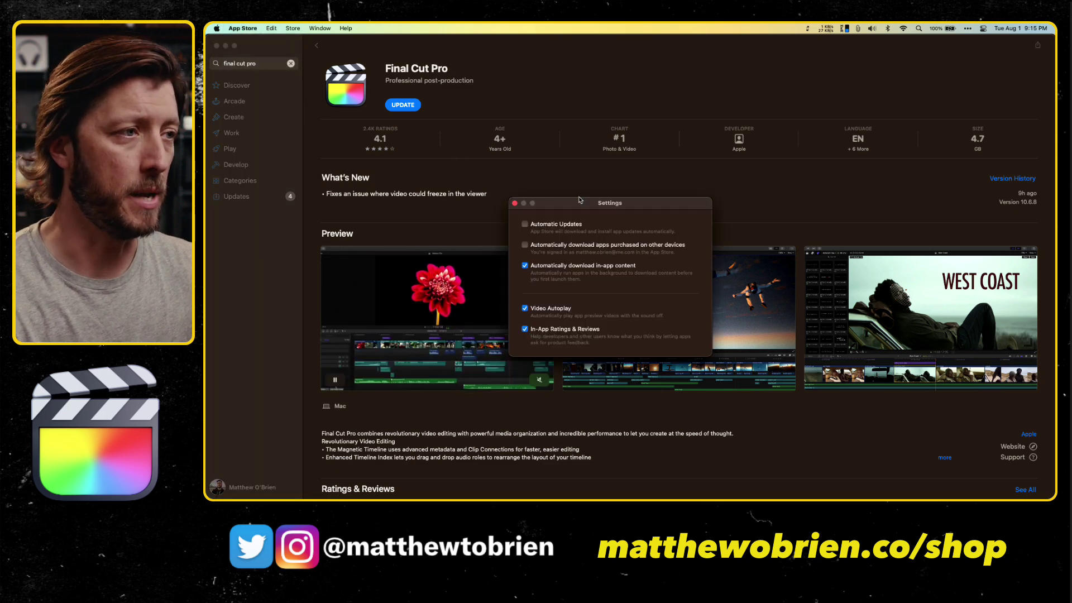
pyautogui.moveTo(586, 223); pyautogui.dragTo(629, 158)
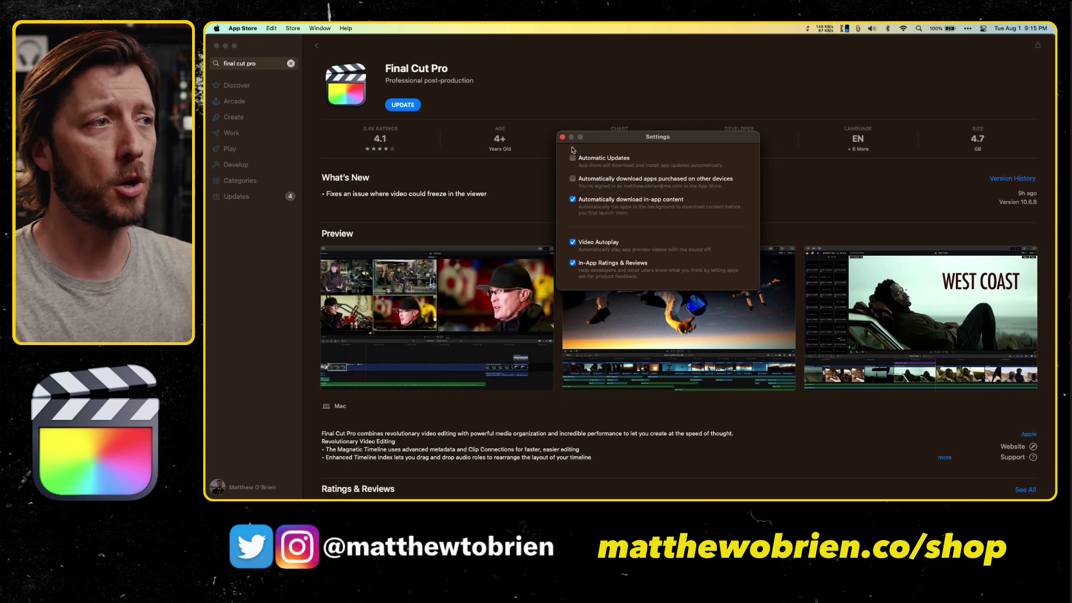
pyautogui.click(562, 137)
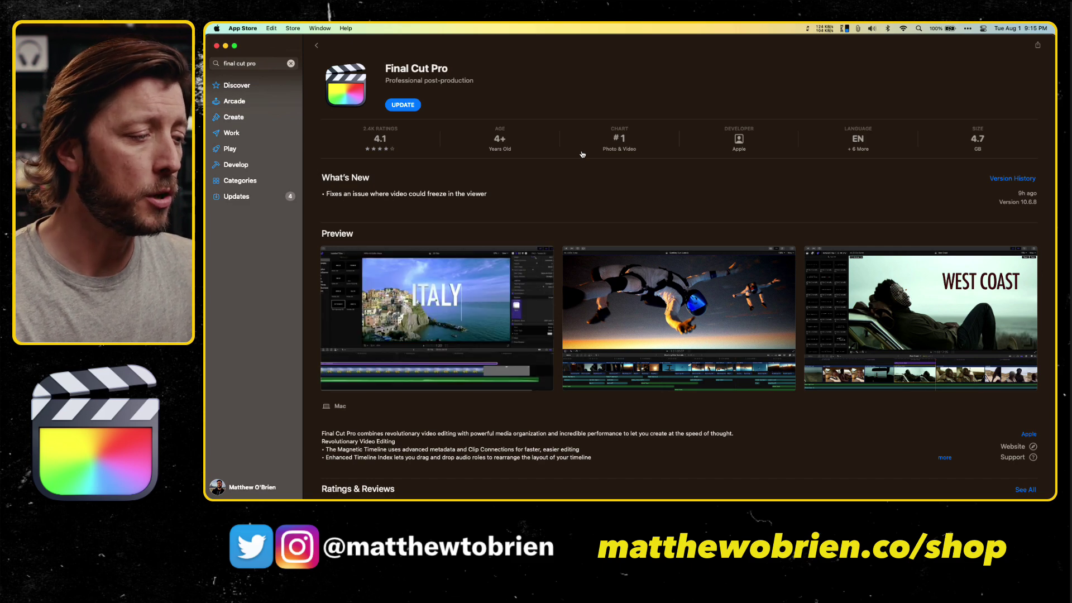
# Step: Show Applications in the upper Finder window and select the Final Cut Pro app
pyautogui.press('super+Tab')
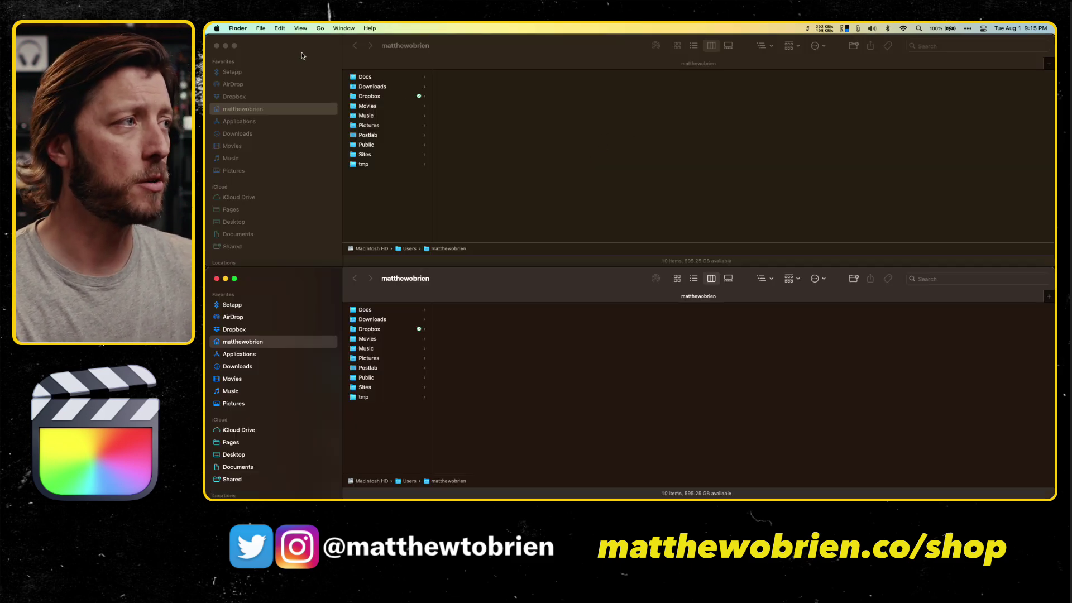
pyautogui.click(296, 53)
pyautogui.click(250, 123)
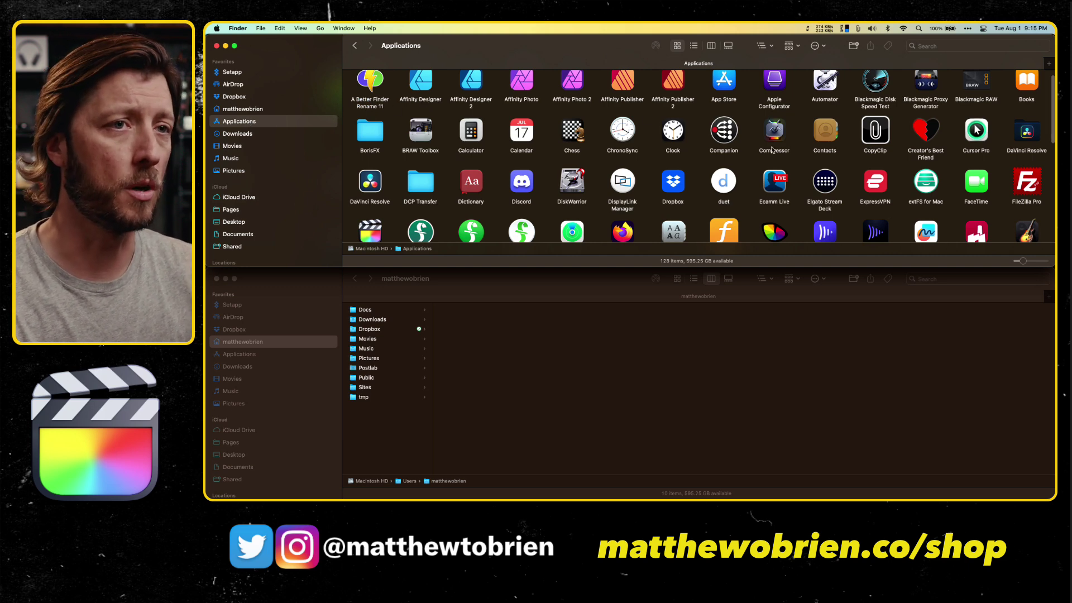
pyautogui.scroll(-2, 614, 168)
pyautogui.click(364, 208)
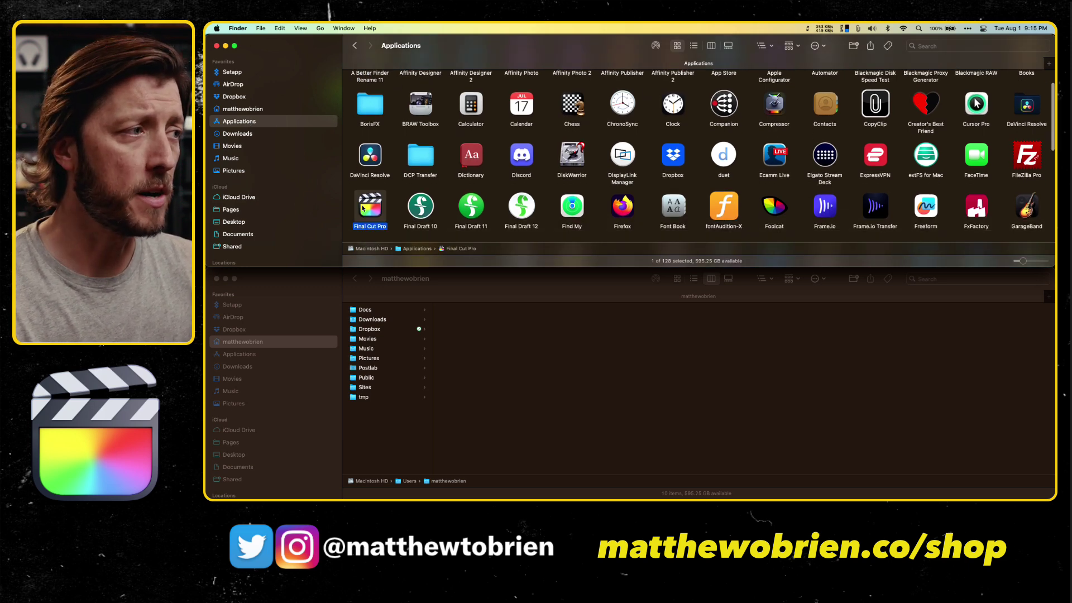
pyautogui.scroll(-1, 369, 190)
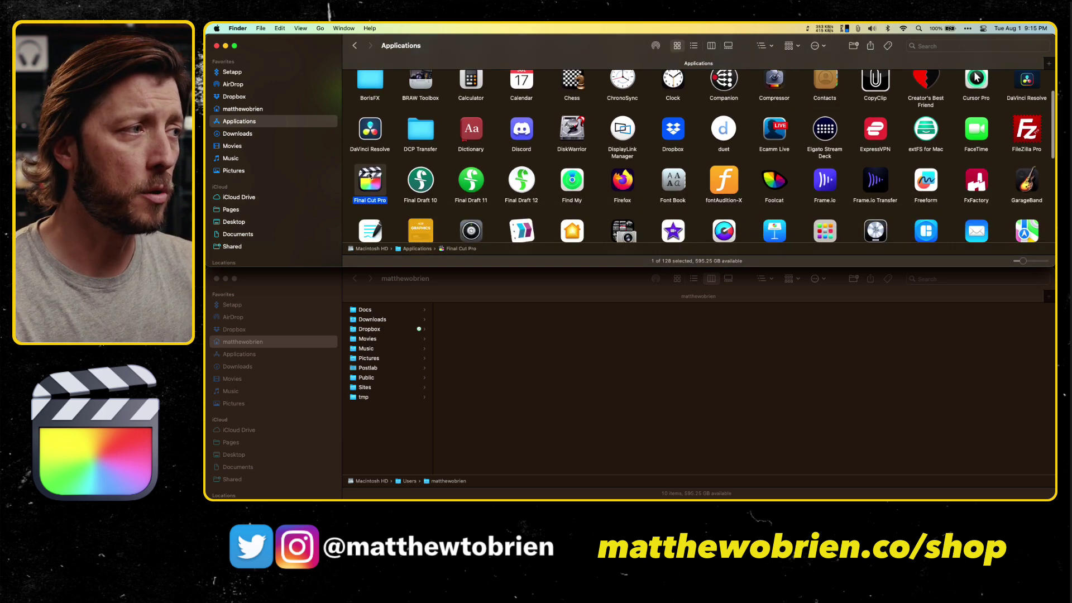
pyautogui.click(325, 283)
# Step: Open 6 OLD FCP on the Mac Studio's PEGASUS R8 21TB drive, showing folders 10.5.2–10.6.6
pyautogui.click(253, 378)
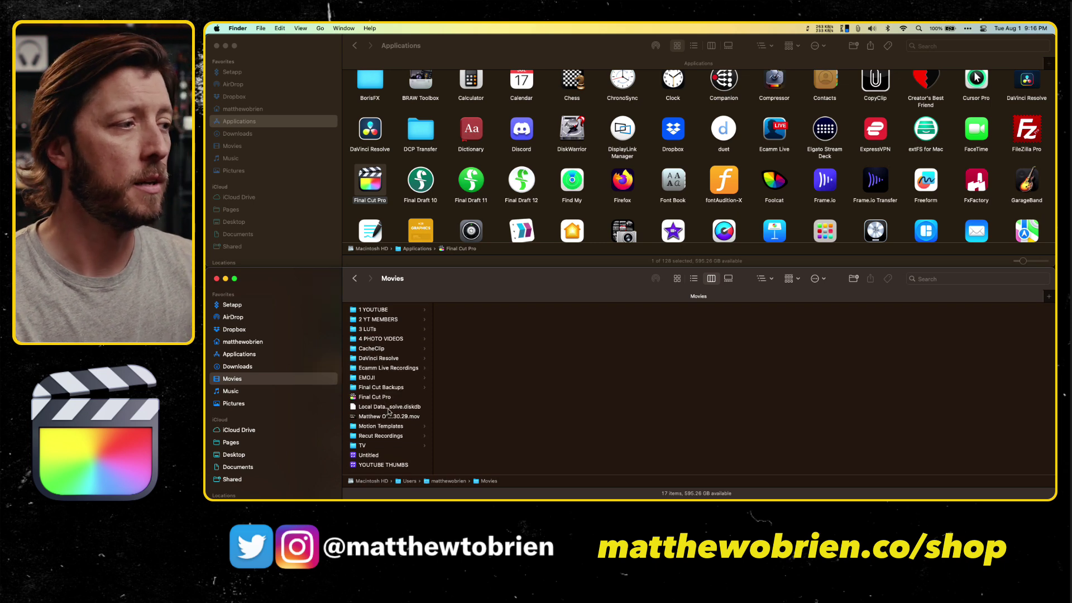
pyautogui.scroll(-3, 284, 440)
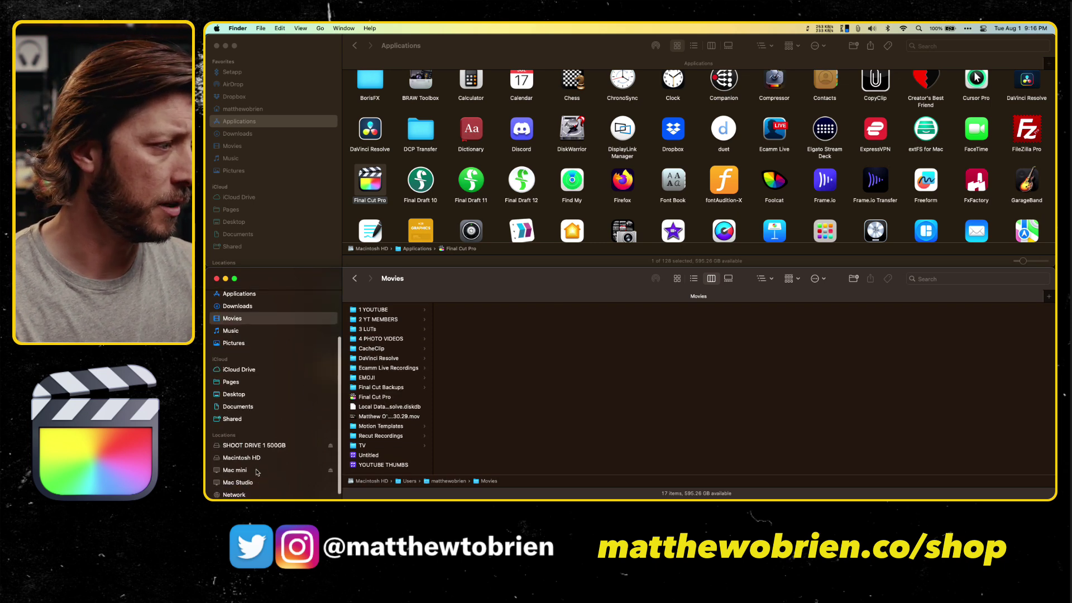
pyautogui.scroll(-1, 280, 446)
pyautogui.click(254, 476)
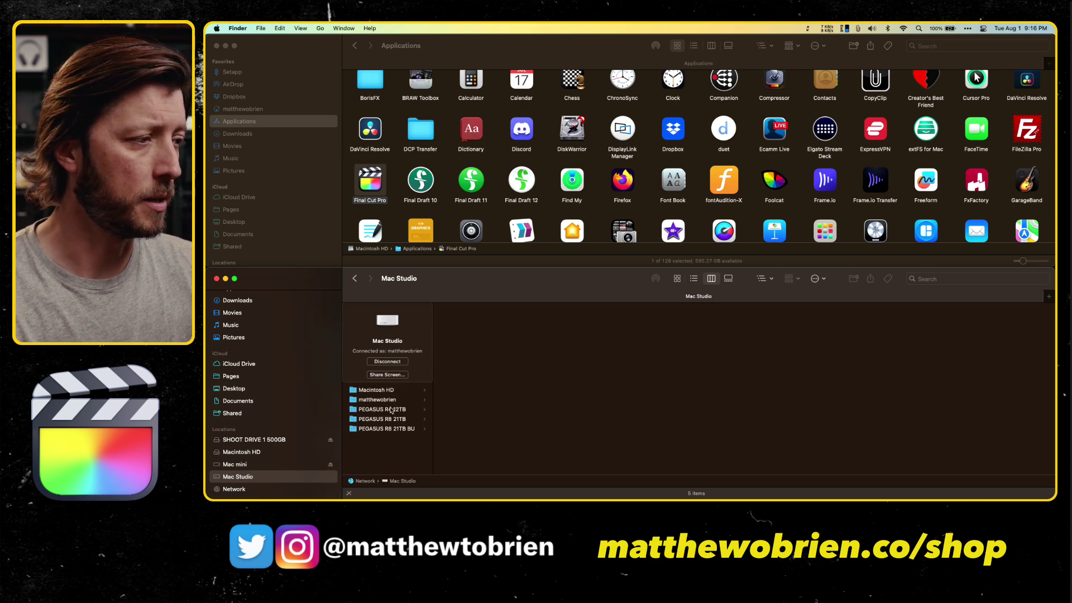
pyautogui.click(391, 420)
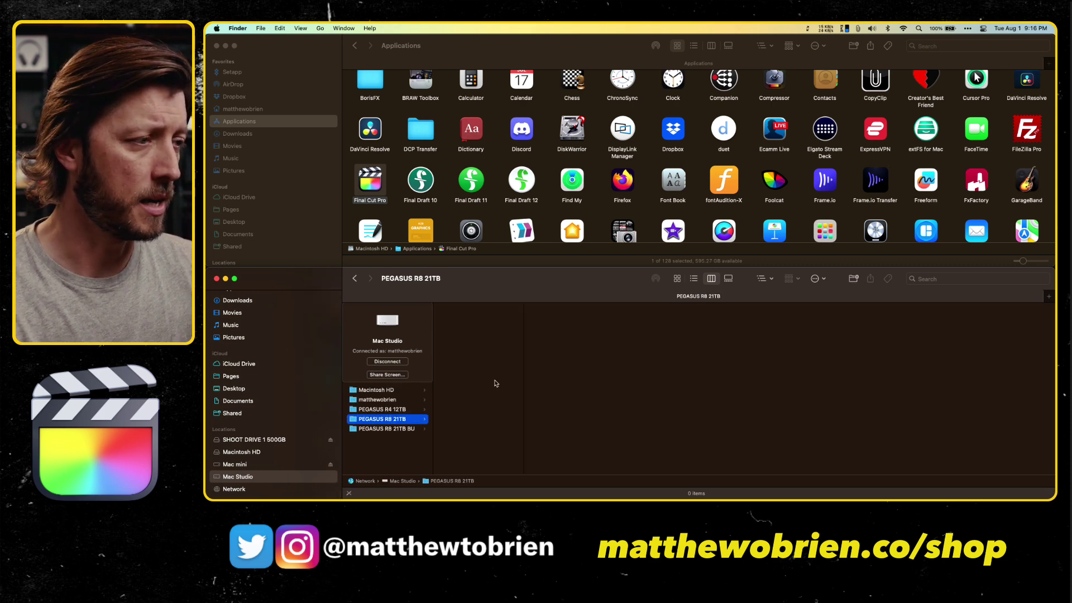
pyautogui.click(477, 359)
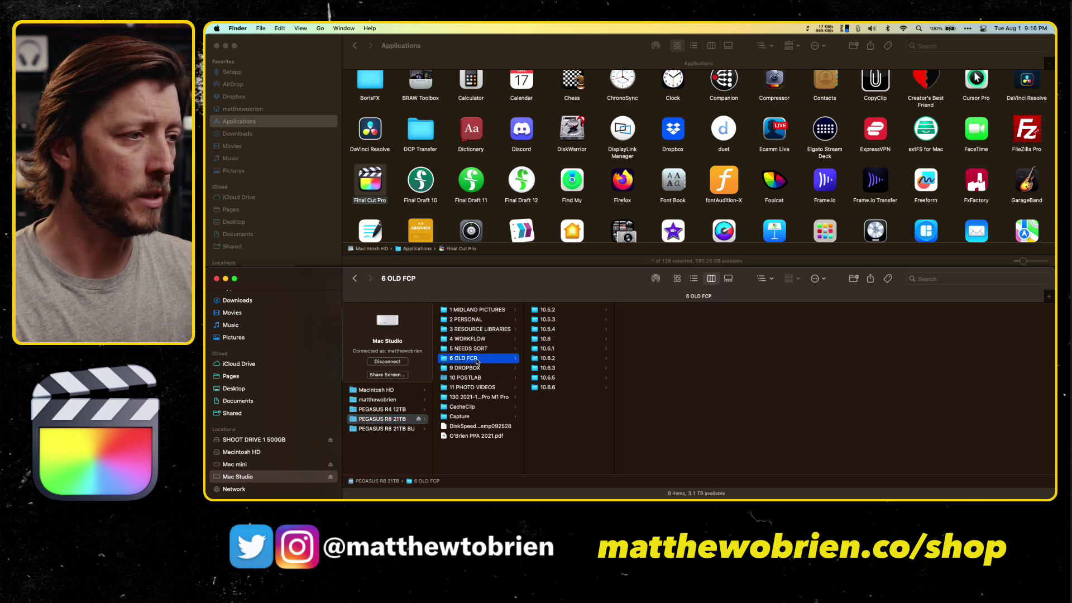
# Step: Create a new folder named 10.6.7 after 10.6.6 in the 6 OLD FCP folder
pyautogui.rightClick(549, 416)
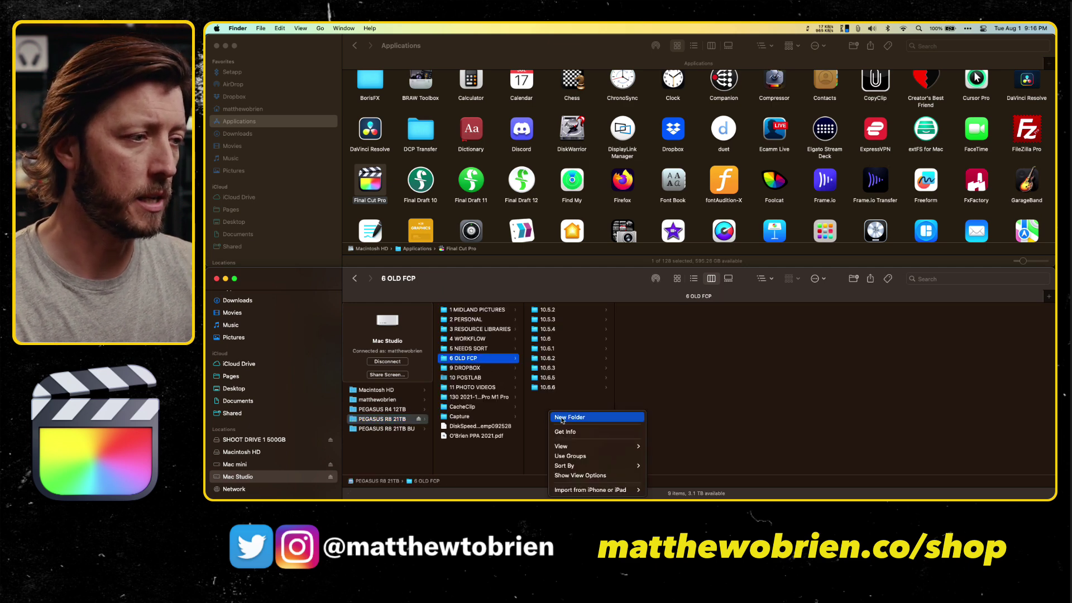
pyautogui.click(561, 417)
pyautogui.write('10.6.7')
pyautogui.press('Return')
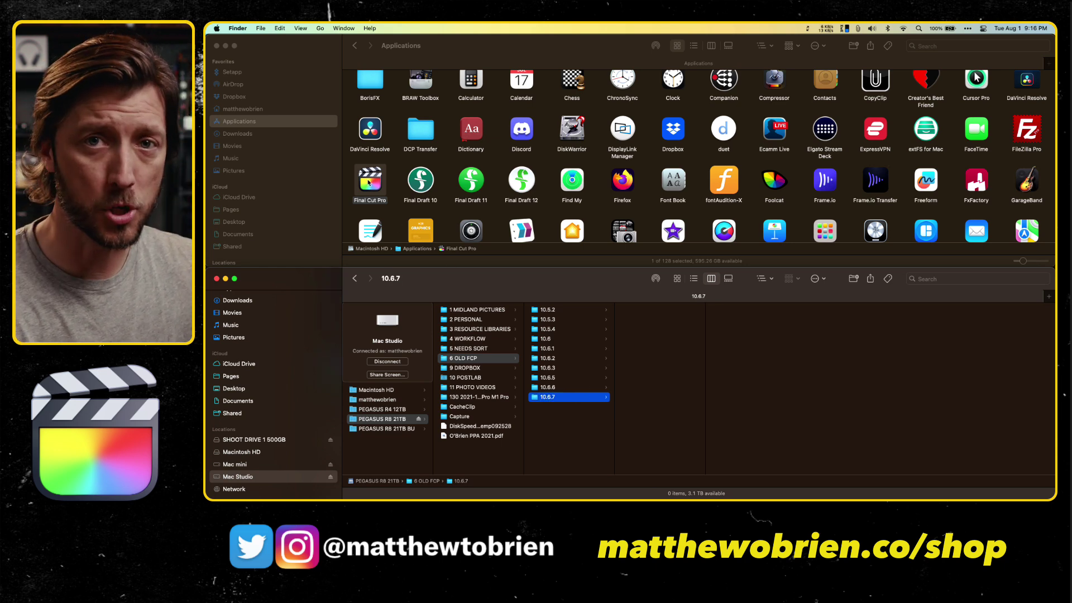
# Step: Drag-copy Final Cut Pro from Applications into the 10.6.7 folder on the Mac Studio drive
pyautogui.moveTo(368, 182); pyautogui.dragTo(615, 371)
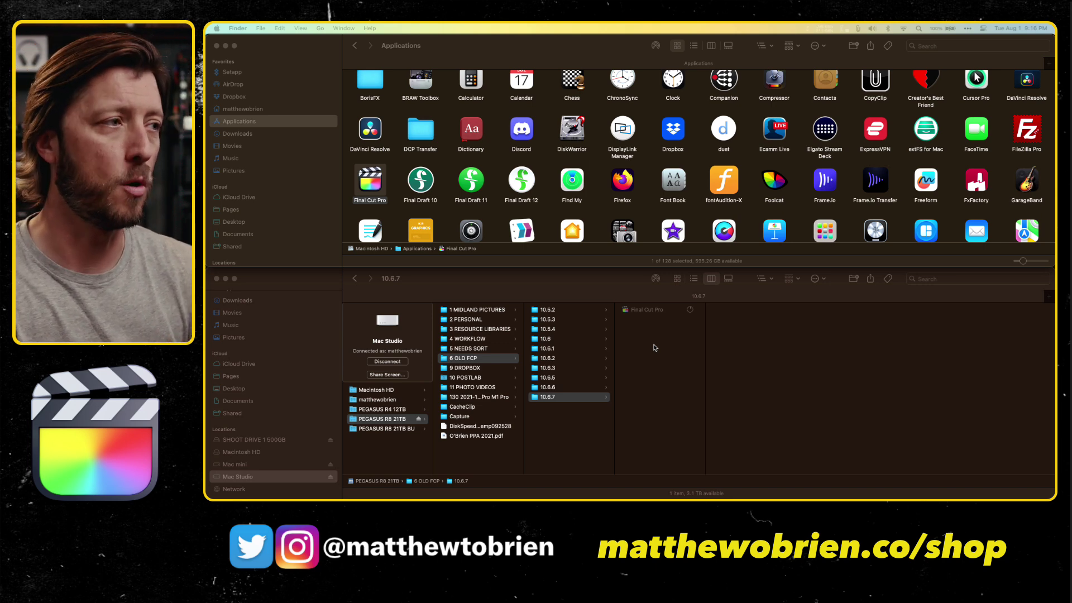
pyautogui.click(371, 180)
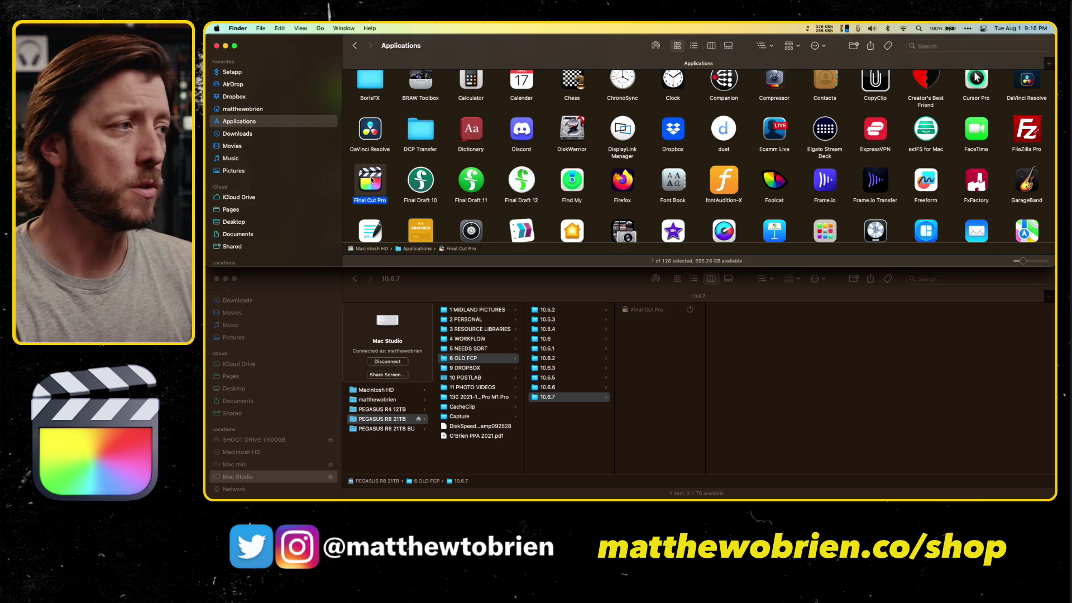
pyautogui.doubleClick(374, 182)
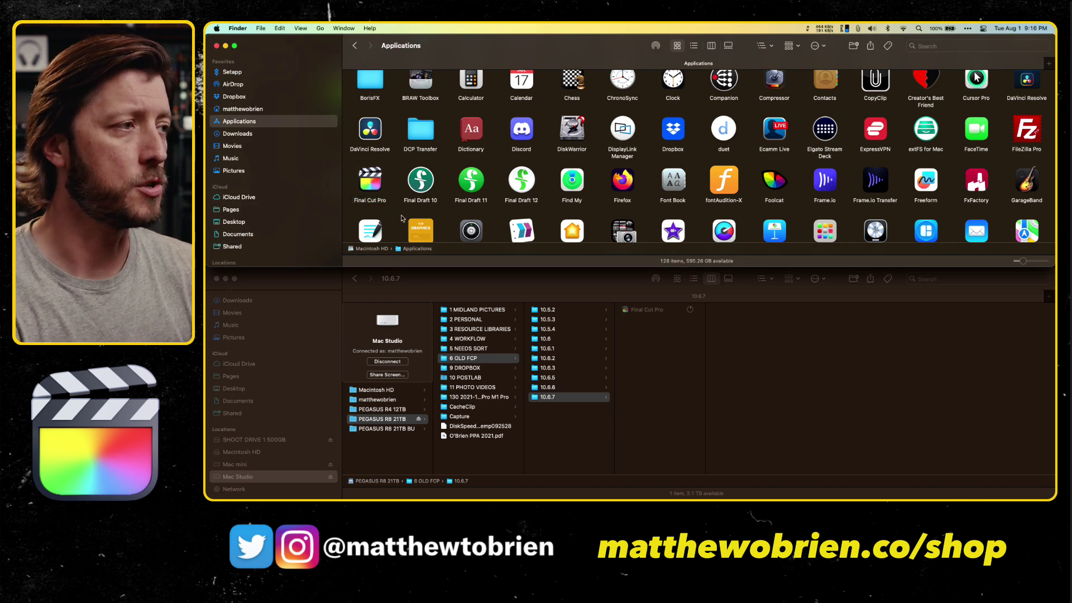
# Step: Choose Compress "Final Cut Pro" from the app's context menu in Applications
pyautogui.rightClick(371, 180)
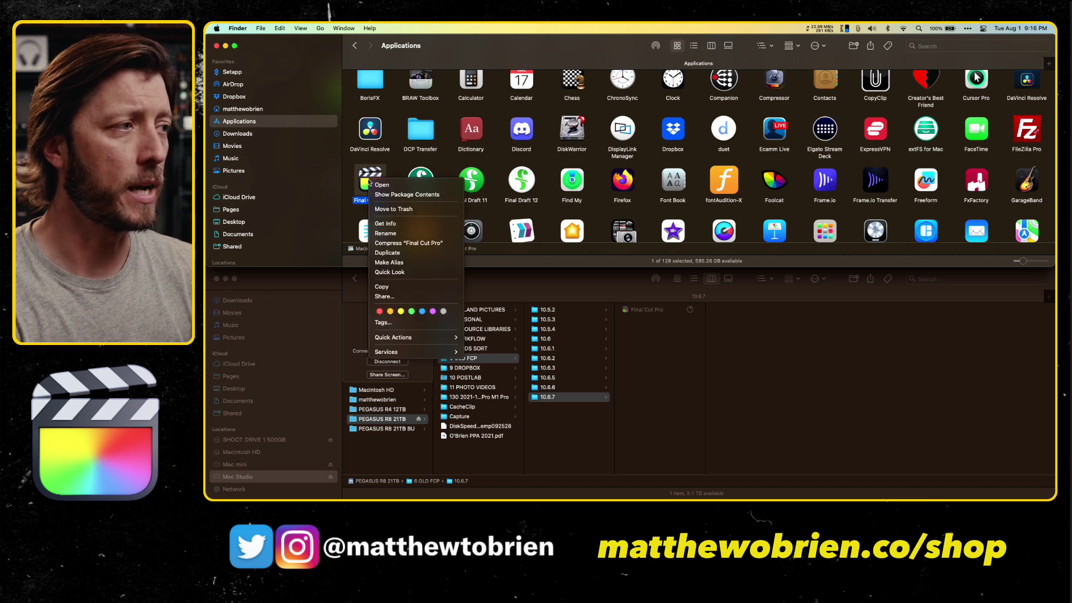
pyautogui.click(390, 246)
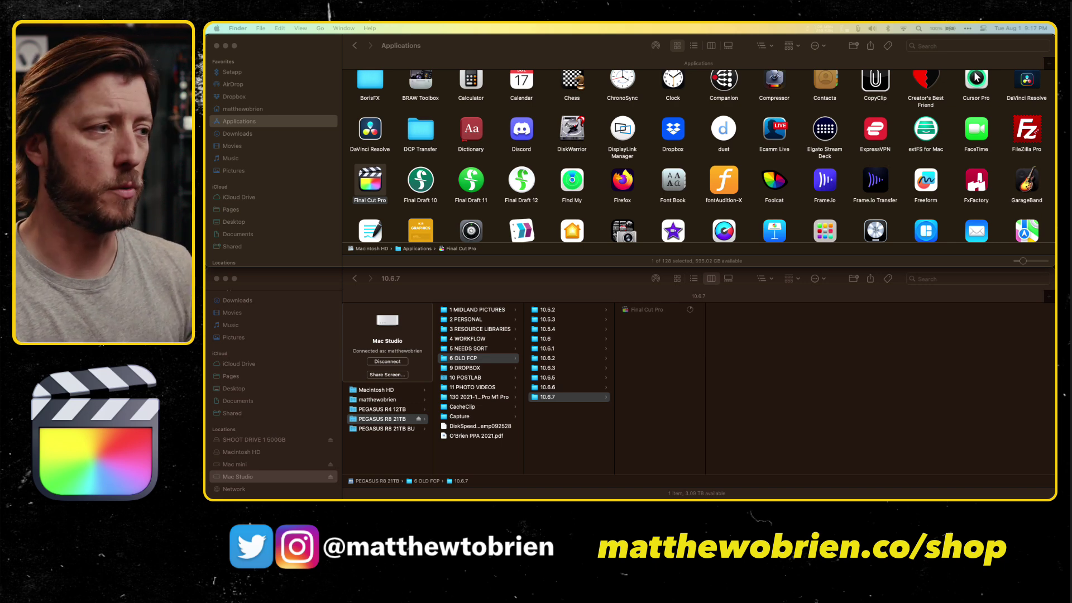
# Step: Browse SHOOT DRIVE 1 500GB > MAIN CHANNEL > 236 > 2 PROJECT FILES > FCPX and select RECORD VO FCP
pyautogui.click(519, 302)
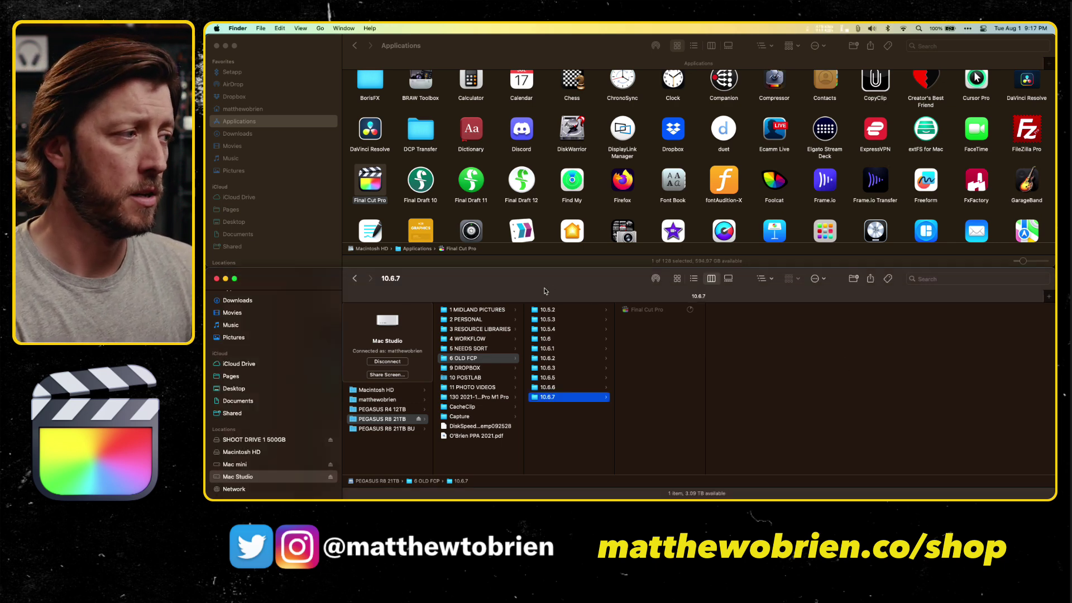
pyautogui.click(273, 440)
pyautogui.click(378, 310)
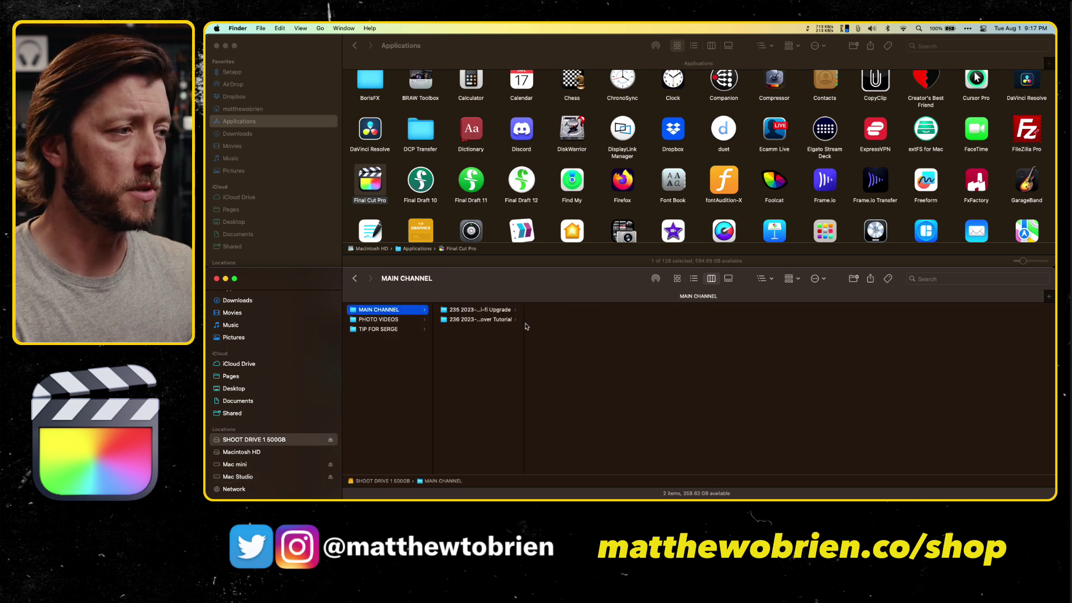
pyautogui.moveTo(523, 320); pyautogui.dragTo(619, 320)
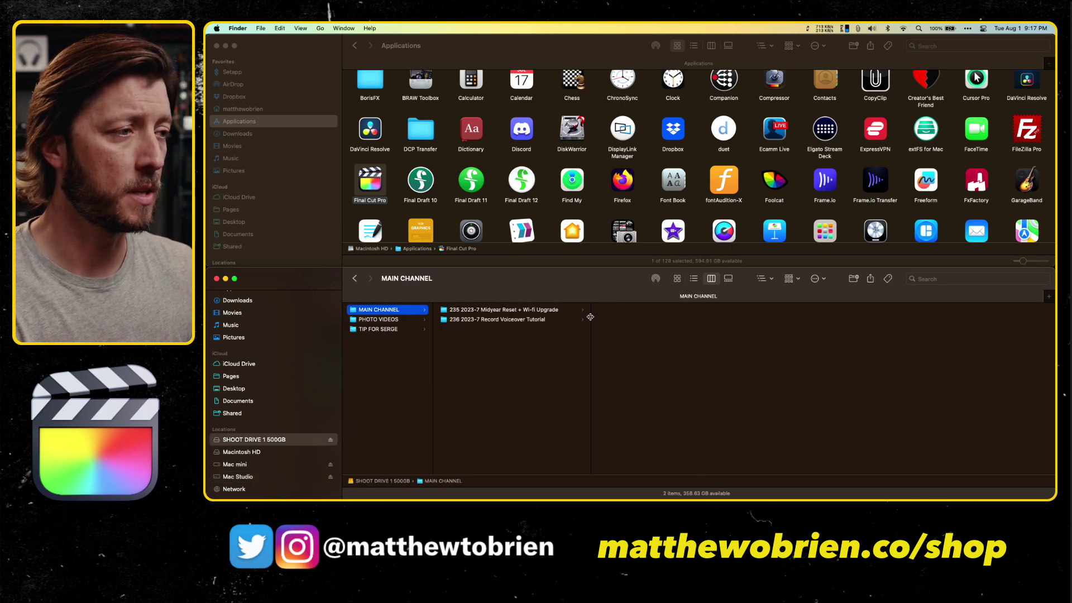
pyautogui.click(519, 321)
pyautogui.click(635, 320)
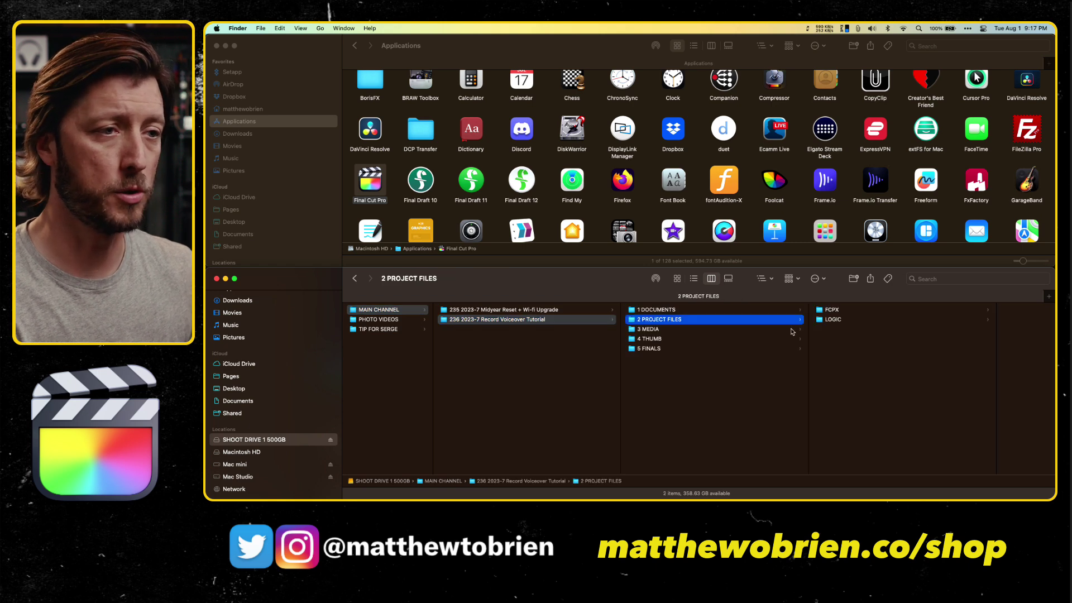
pyautogui.click(825, 311)
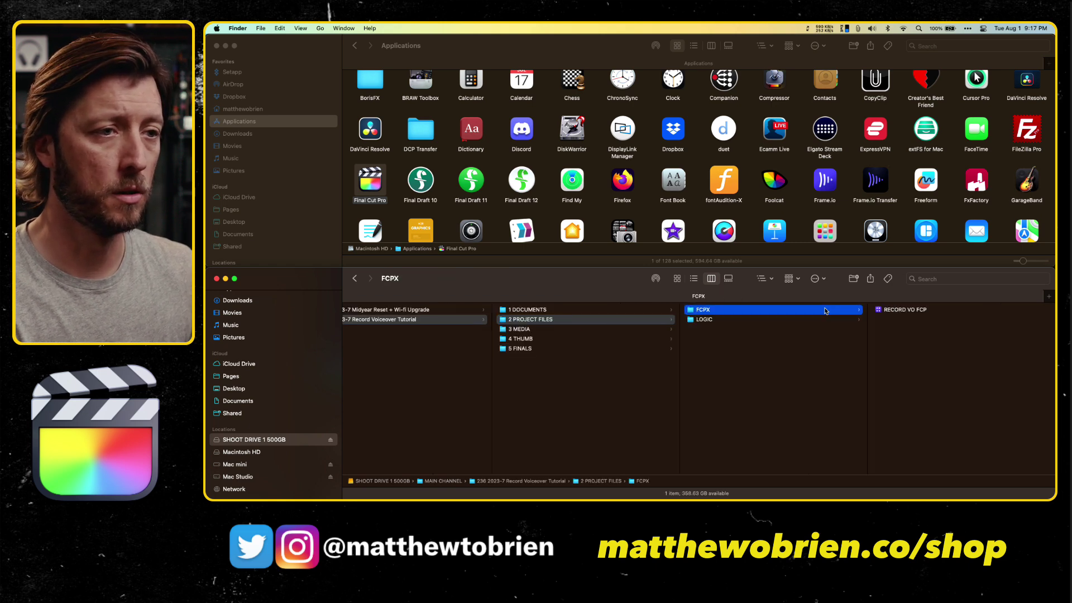
pyautogui.click(900, 314)
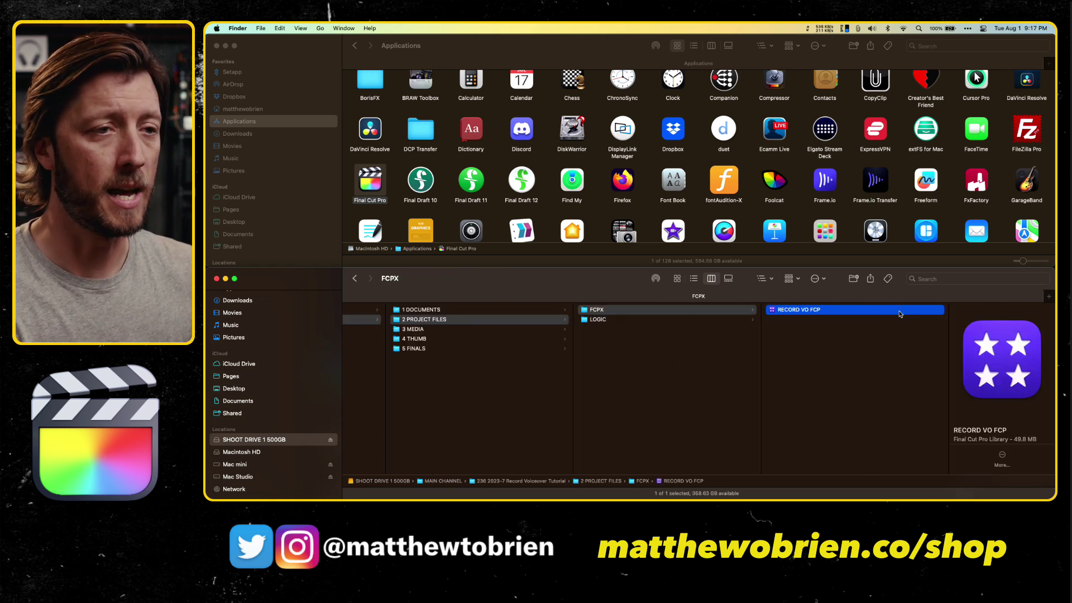
# Step: Duplicate RECORD VO FCP in the FCPX folder and rename the copy 'RECORD VO FCP 10.6.6'
pyautogui.rightClick(789, 311)
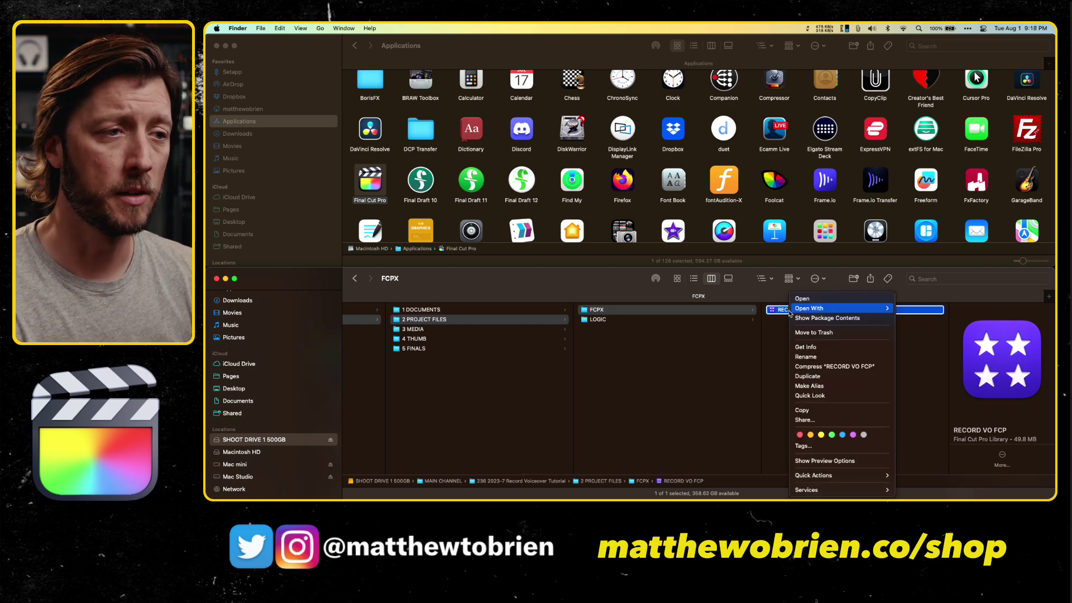
pyautogui.click(808, 377)
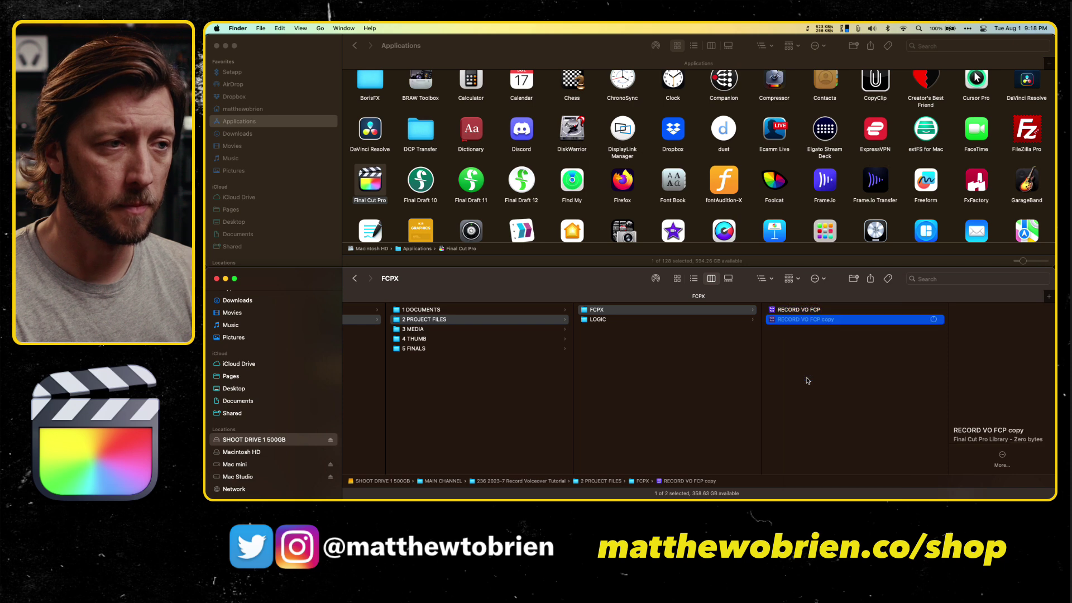
pyautogui.click(826, 321)
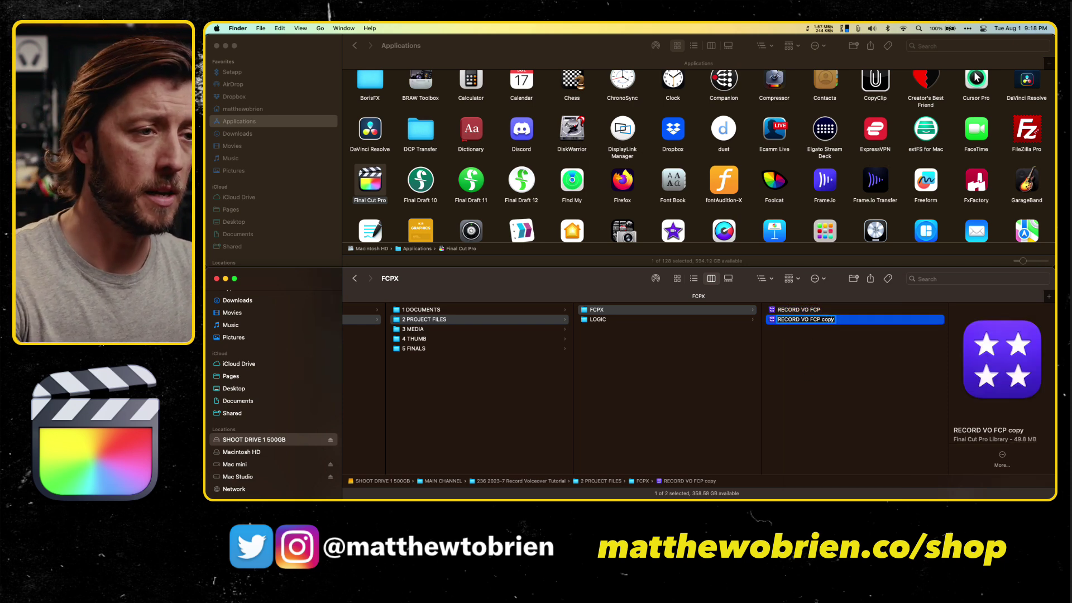
pyautogui.press('BackSpace')
pyautogui.press('BackSpace')
pyautogui.press('BackSpace')
pyautogui.press('BackSpace')
pyautogui.write('10.6.6')
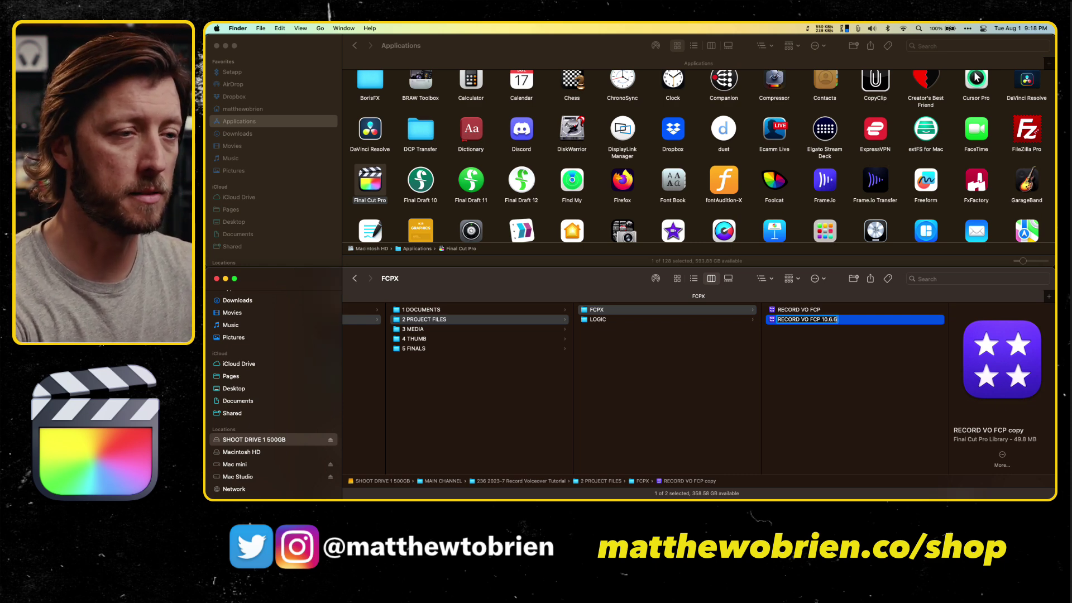
pyautogui.press('Return')
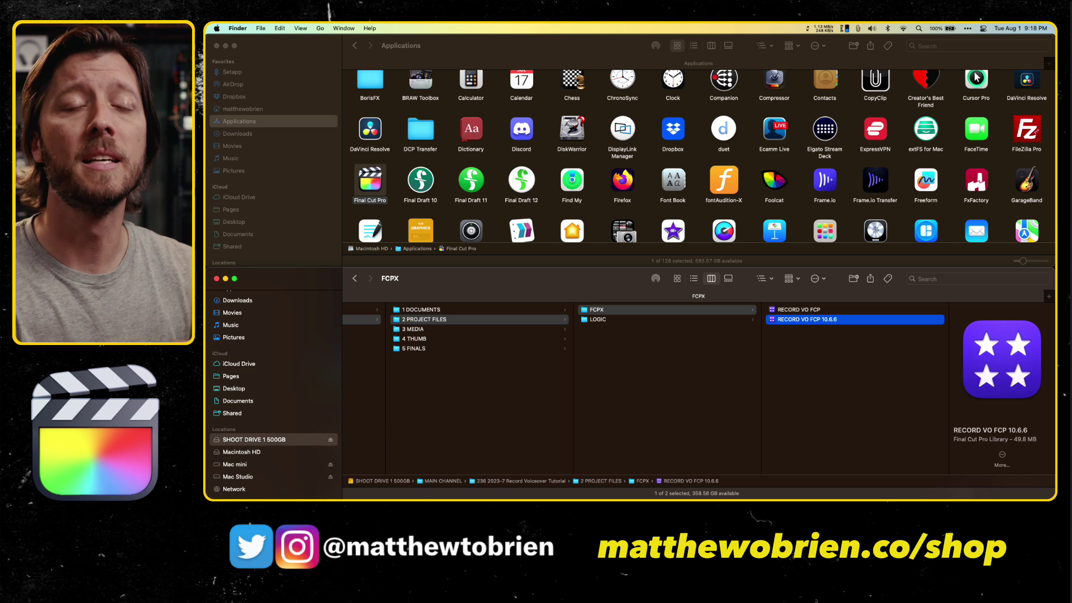
pyautogui.click(793, 309)
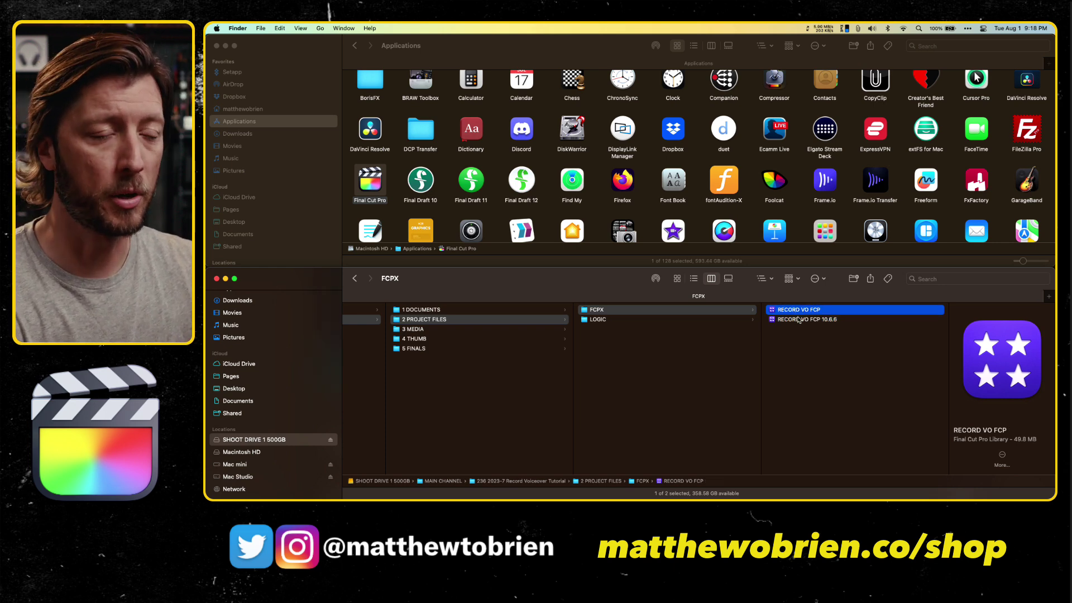
pyautogui.click(799, 346)
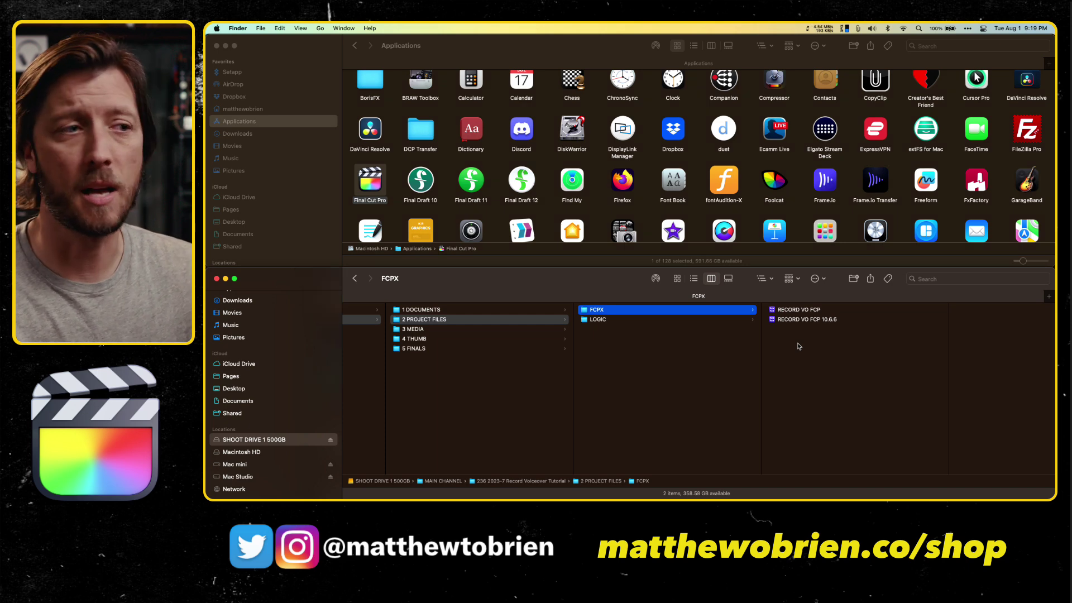
# Step: Browse PEGASUS R8 21TB › 6 OLD FCP › 10.6.7 and select its Final Cut Pro copy
pyautogui.click(559, 284)
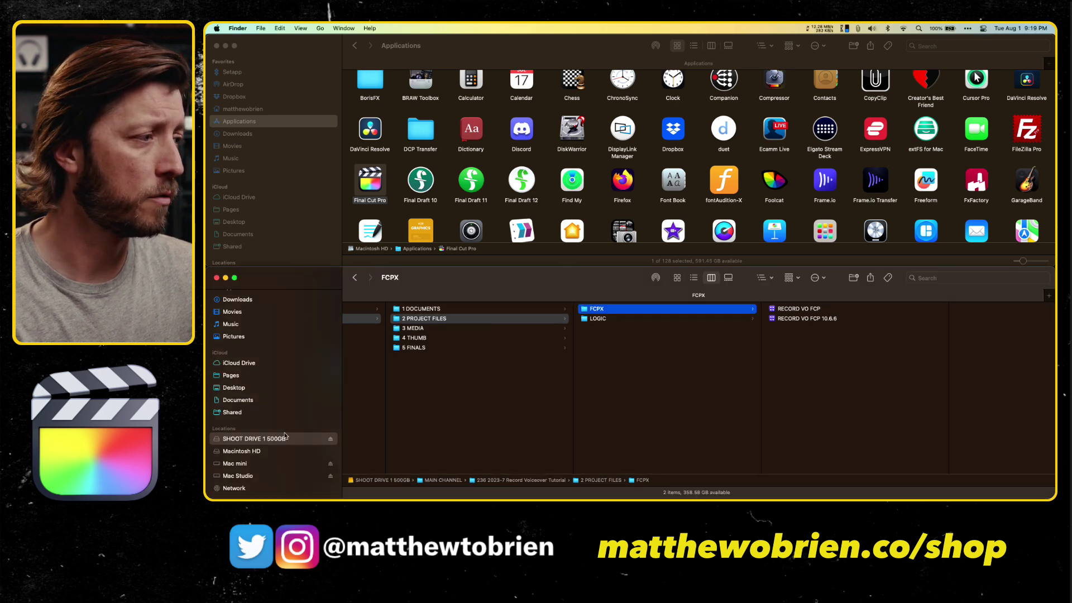
pyautogui.click(240, 476)
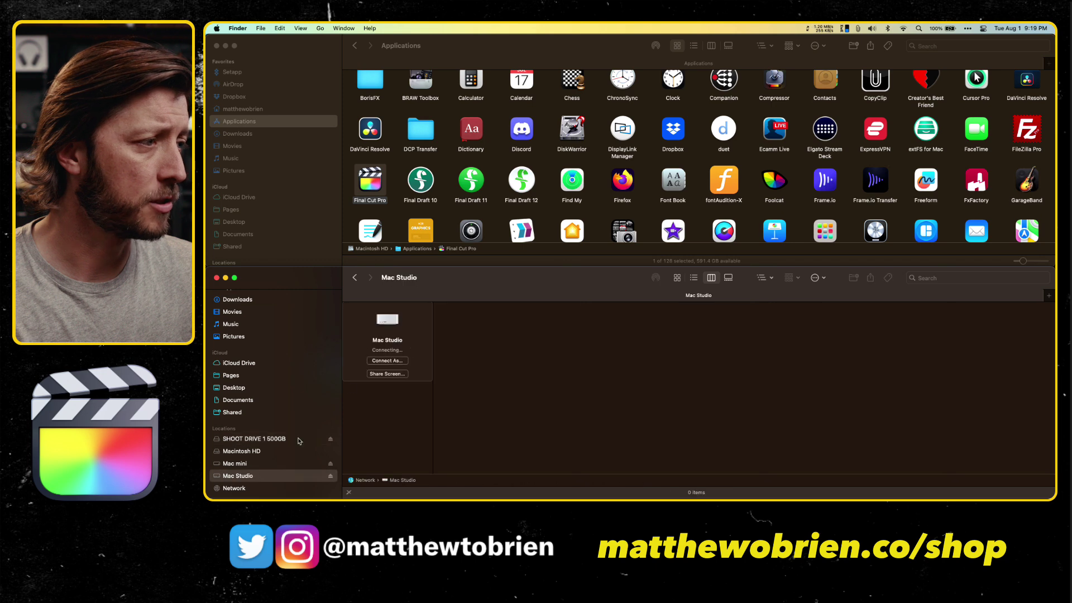
pyautogui.click(391, 418)
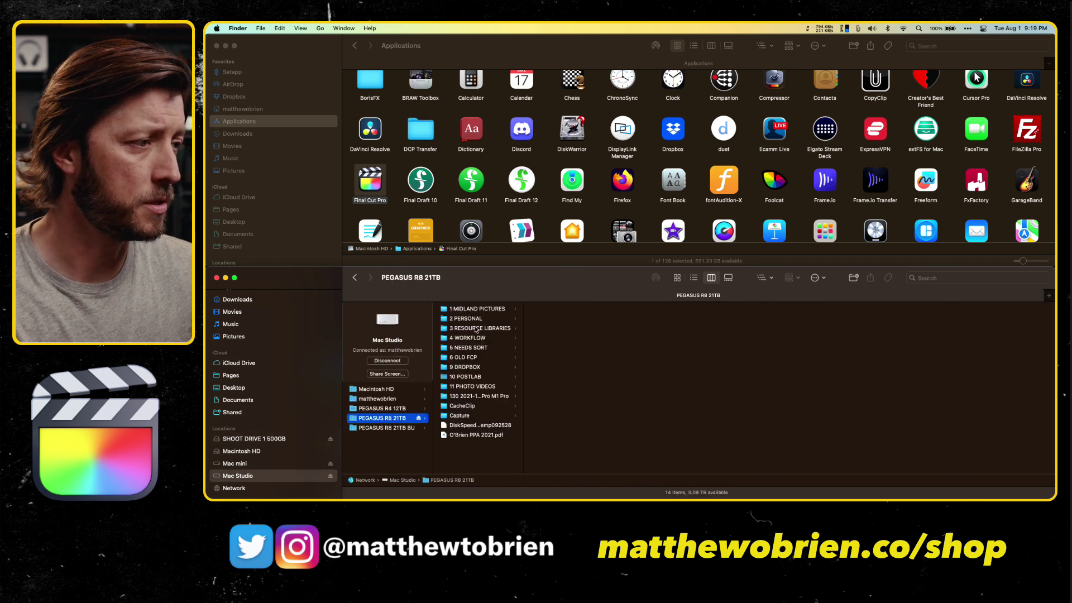
pyautogui.click(465, 357)
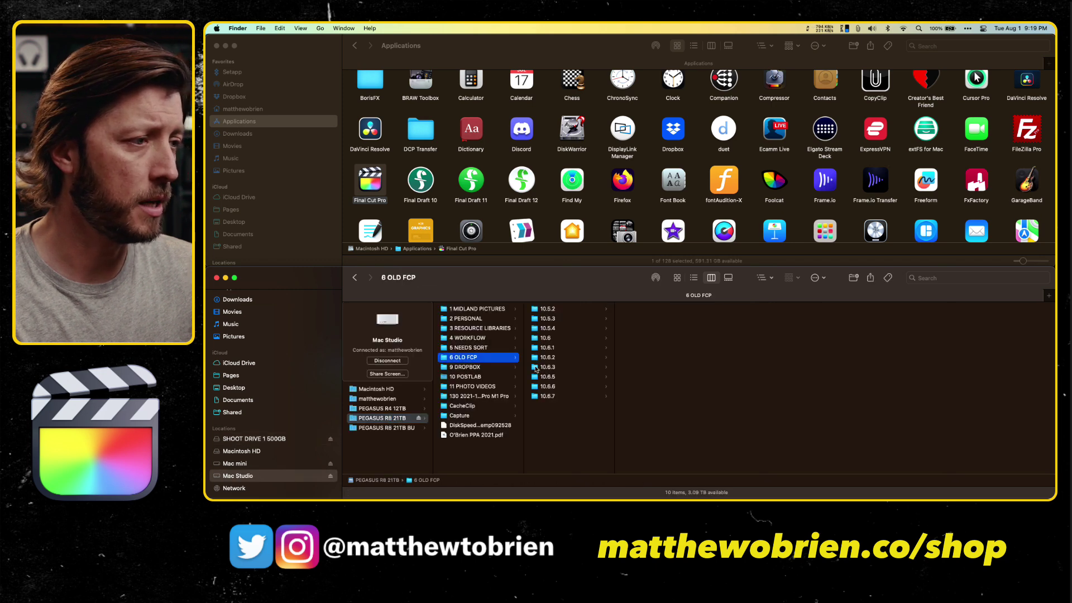
pyautogui.click(546, 397)
pyautogui.click(652, 309)
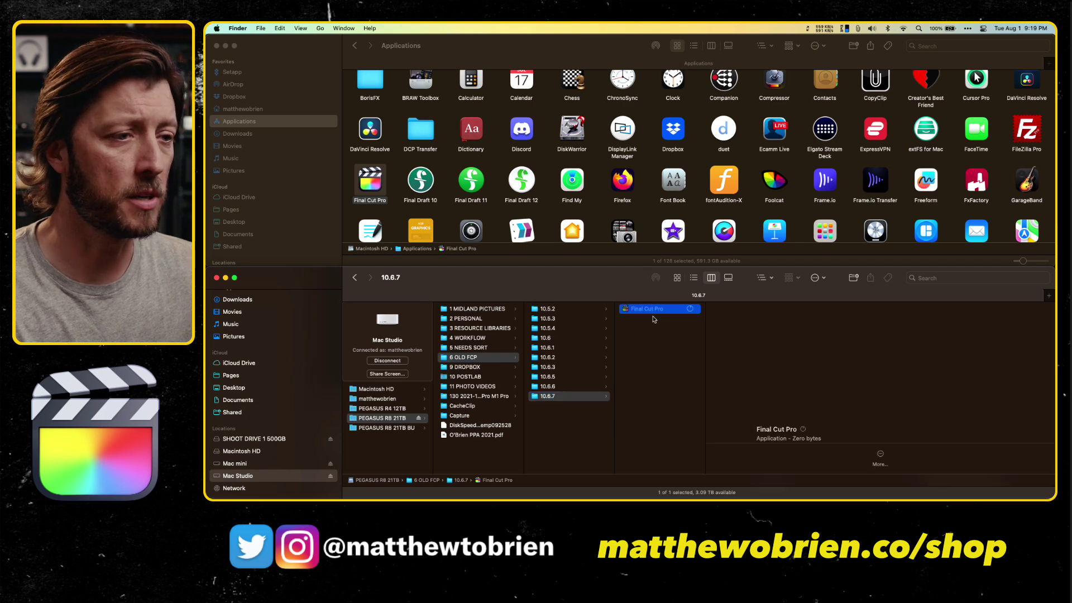
# Step: Bring the Applications Finder window to the front and scroll through its contents
pyautogui.press('super+grave')
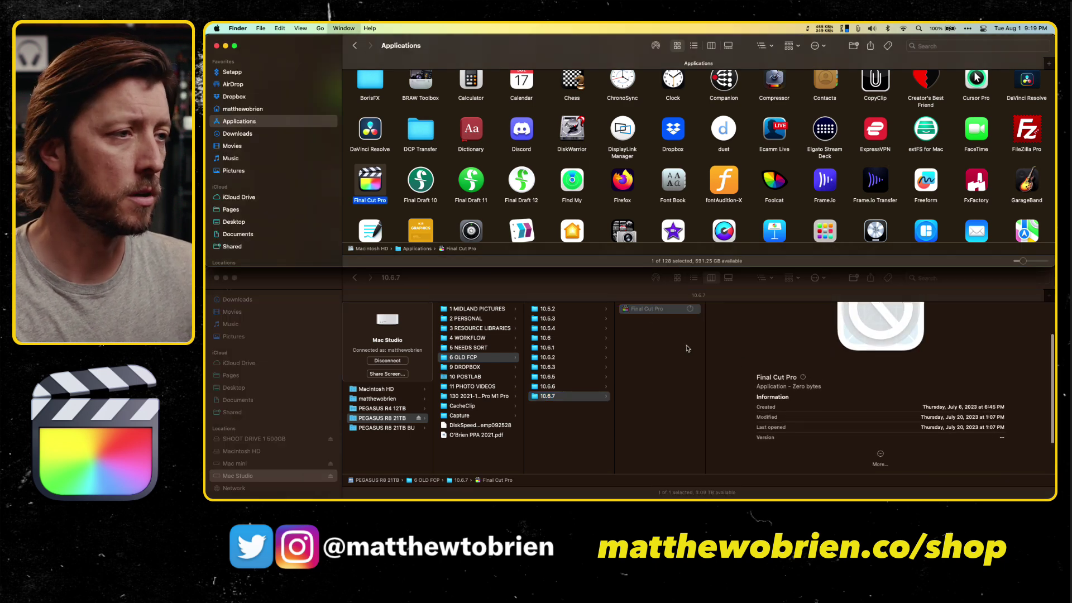
pyautogui.press('super+grave')
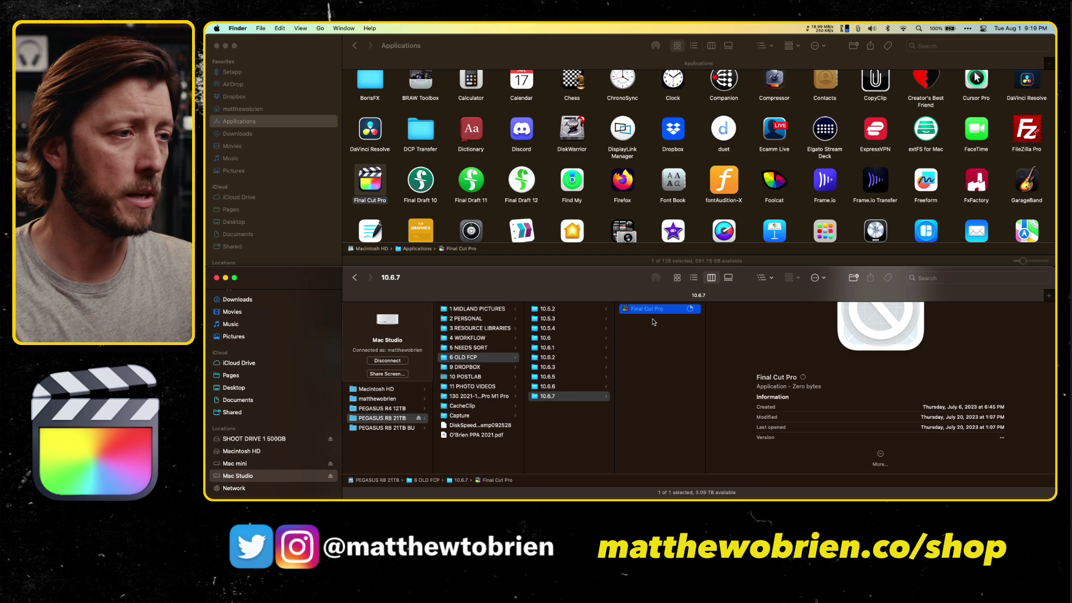
pyautogui.click(461, 47)
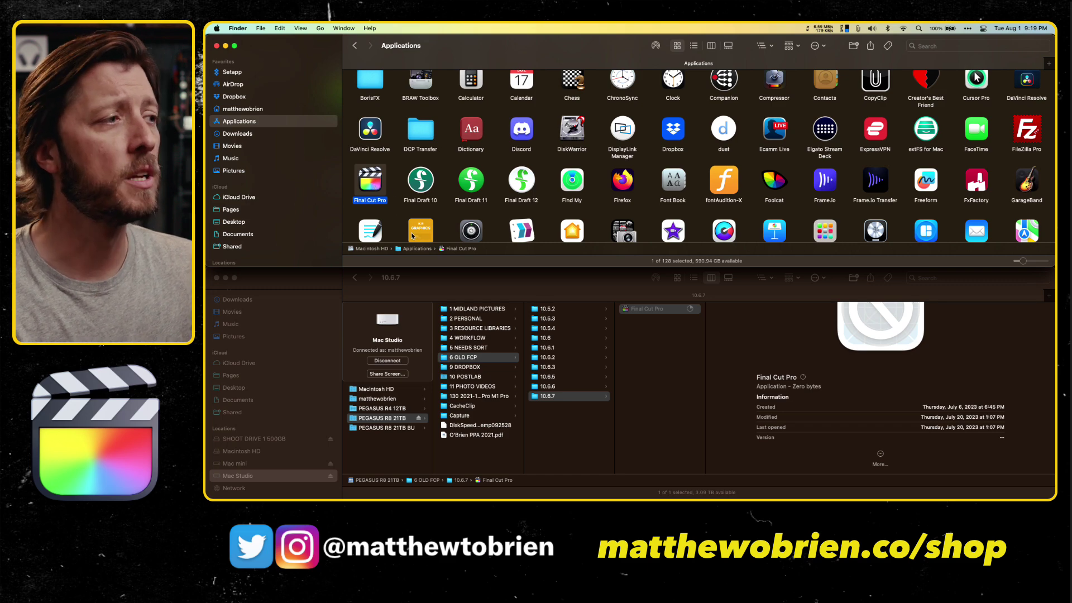
pyautogui.scroll(-2, 392, 188)
pyautogui.scroll(-3, 392, 187)
pyautogui.scroll(3, 392, 188)
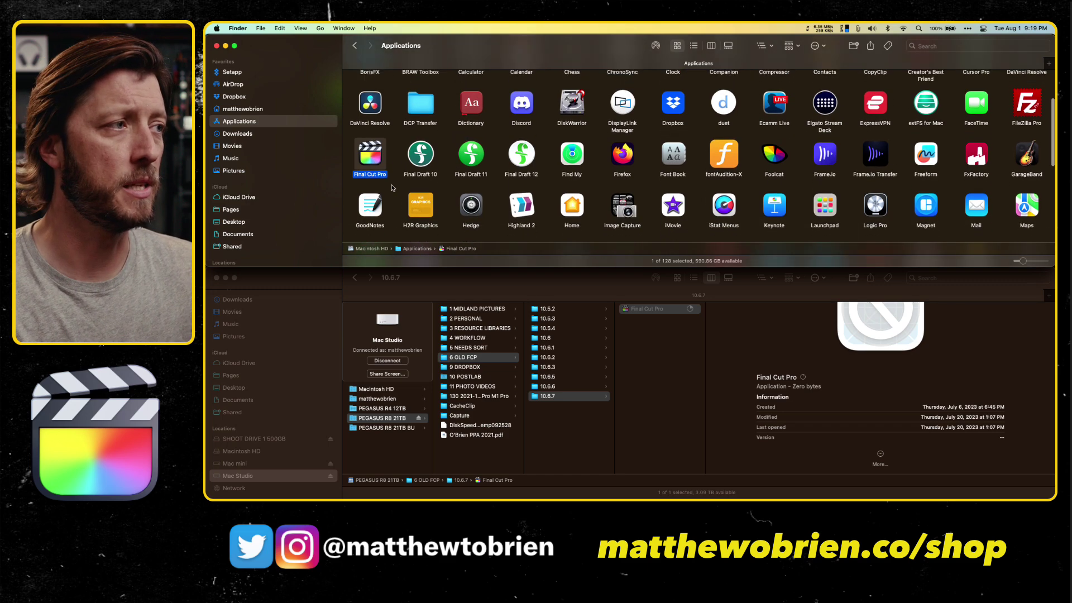
# Step: Alternate between the Applications and 10.6.7 backup windows, selecting the 10.6.7 folder
pyautogui.click(481, 302)
pyautogui.press('super+grave')
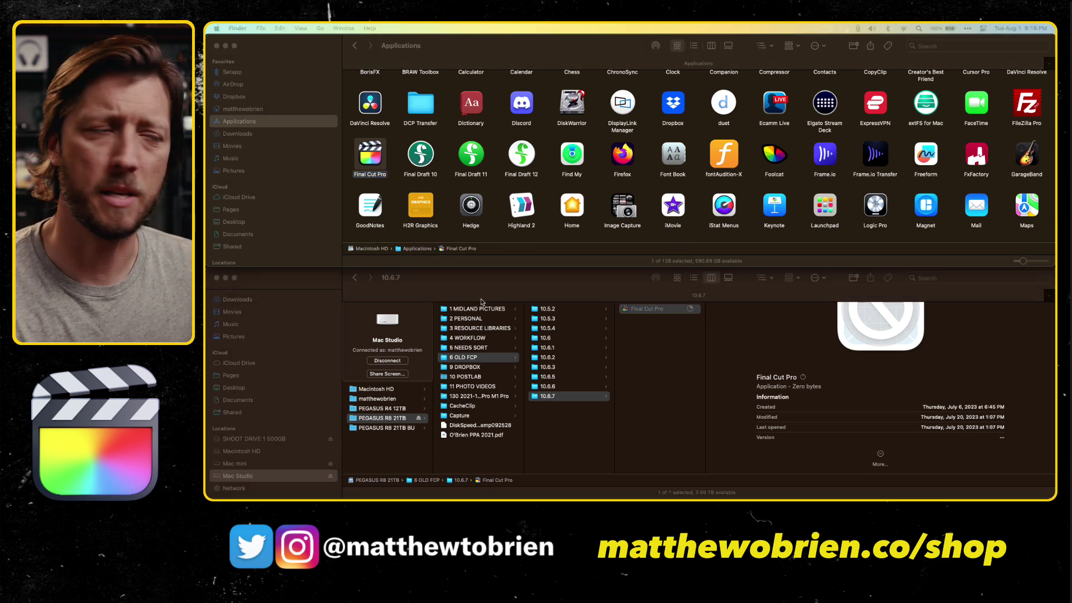
pyautogui.click(481, 302)
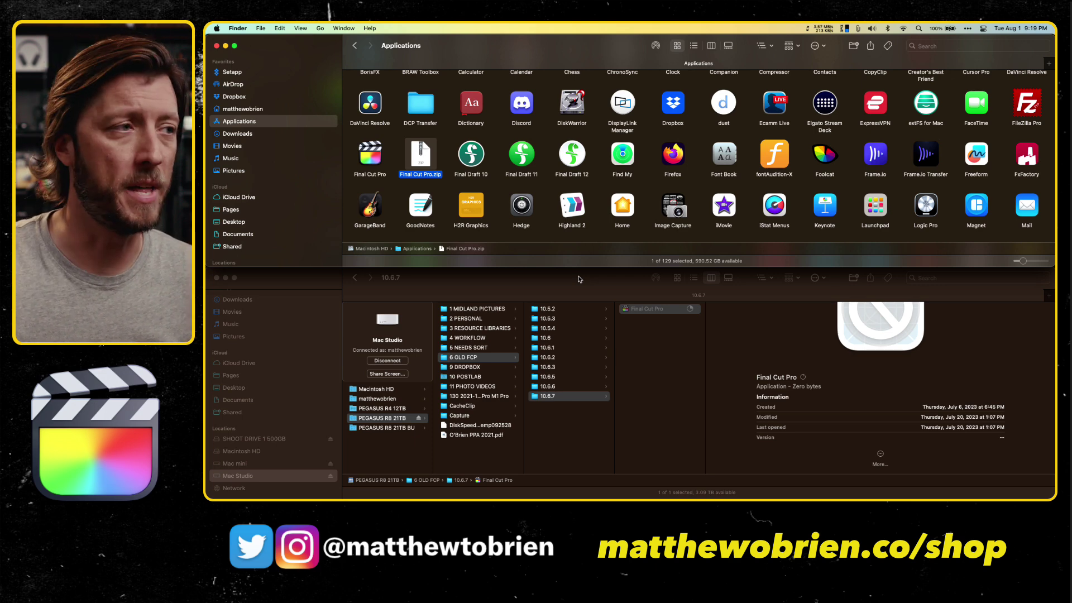
pyautogui.click(596, 282)
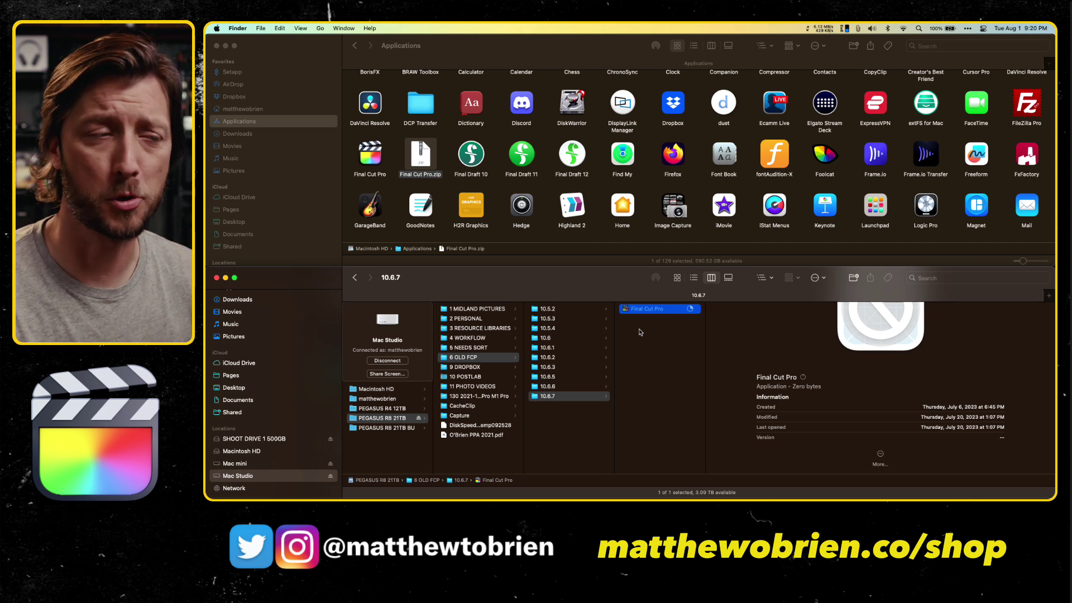
pyautogui.click(649, 345)
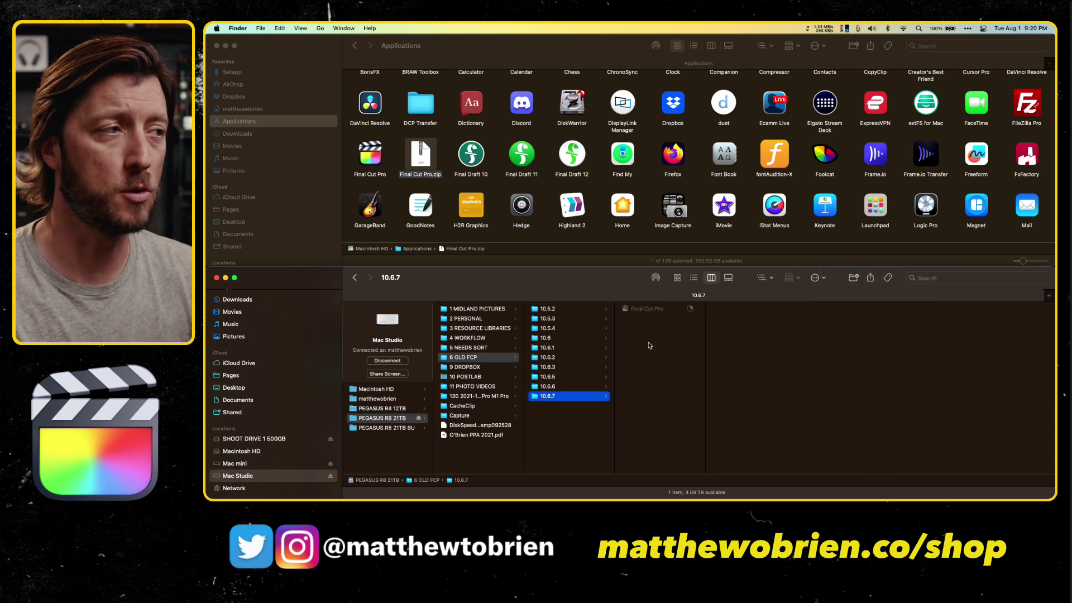
pyautogui.click(614, 288)
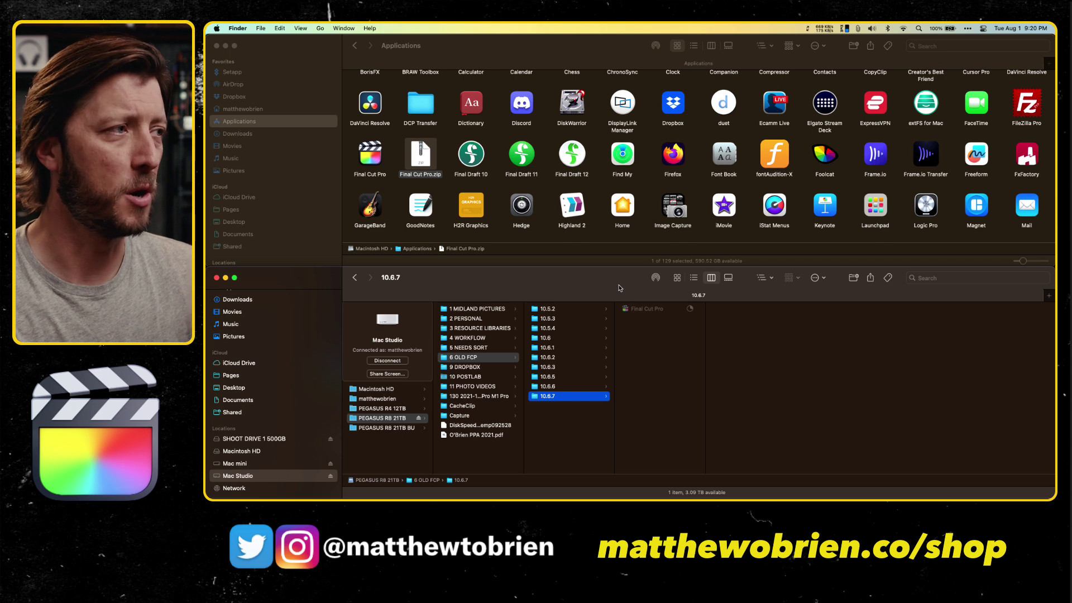
pyautogui.moveTo(618, 288)
pyautogui.mouseDown()
pyautogui.moveTo(617, 375)
pyautogui.moveTo(614, 284)
pyautogui.mouseUp()
# Step: Compare the Final Cut Pro copy in 10.6.7 with the app in Applications
pyautogui.click(582, 240)
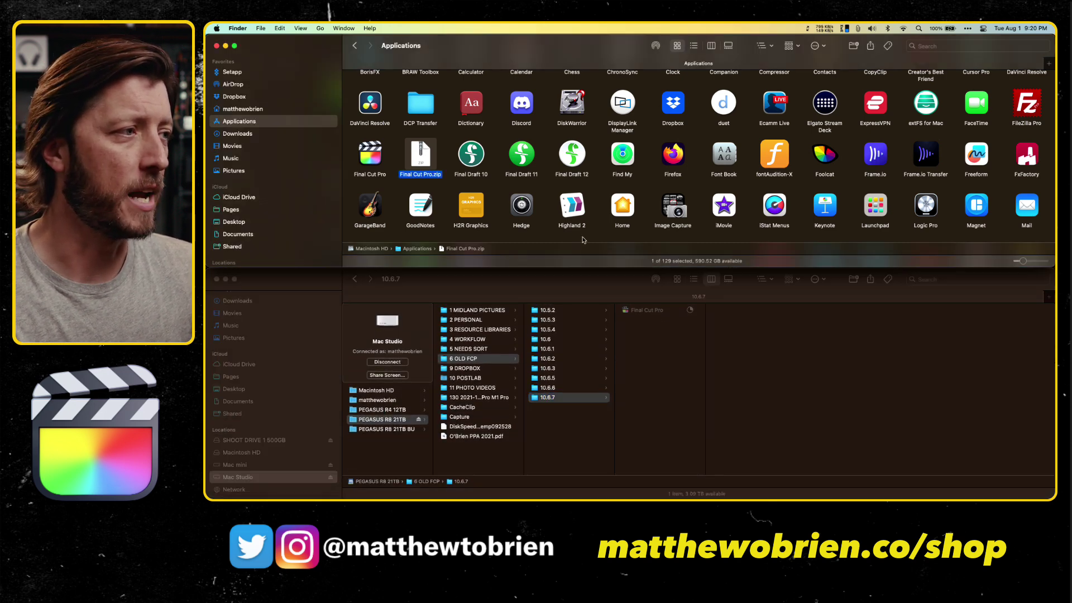
pyautogui.click(596, 295)
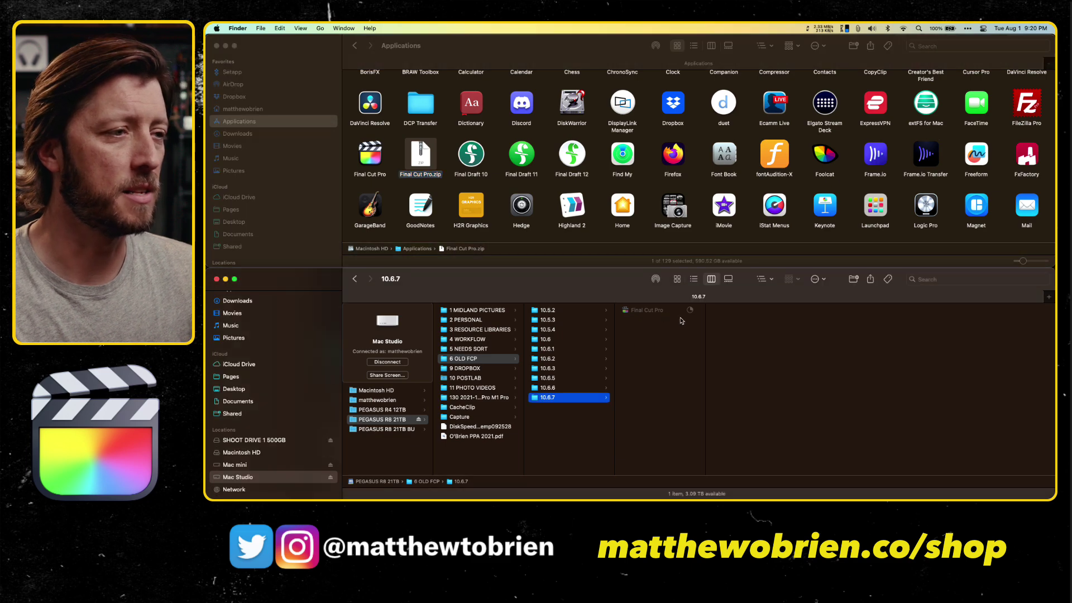
pyautogui.click(666, 309)
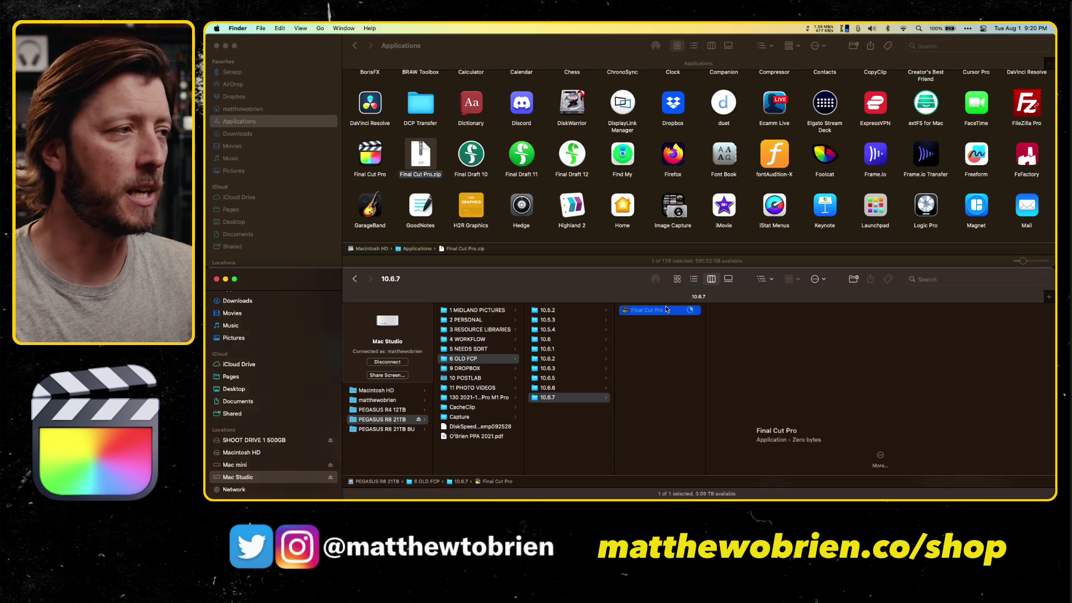
pyautogui.click(370, 157)
pyautogui.click(316, 296)
pyautogui.scroll(2, 260, 363)
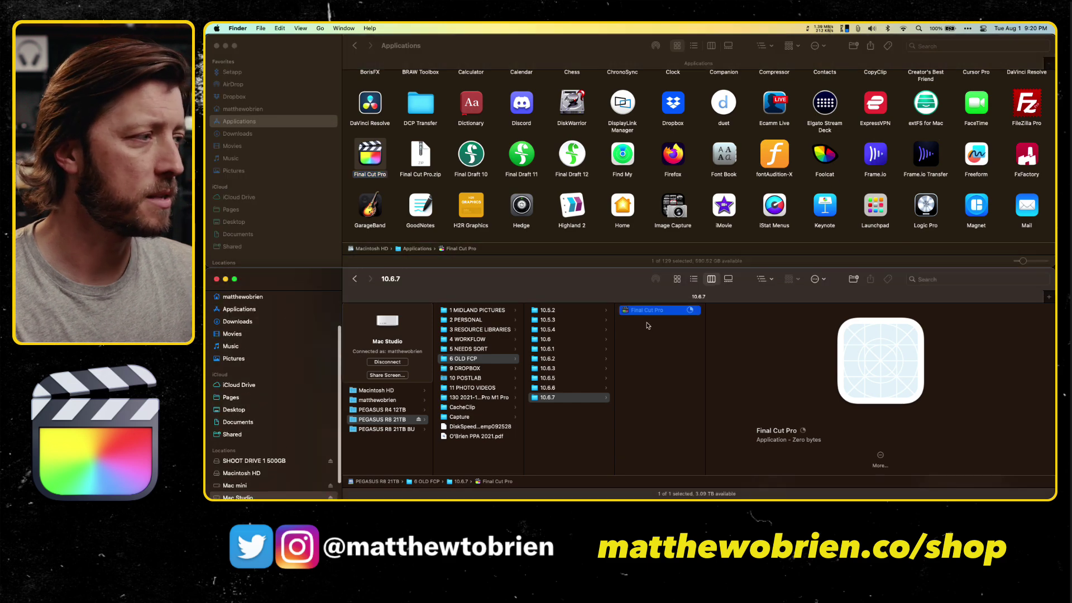
# Step: Create a folder named 'OLD FCP' in Movies and open it
pyautogui.click(250, 334)
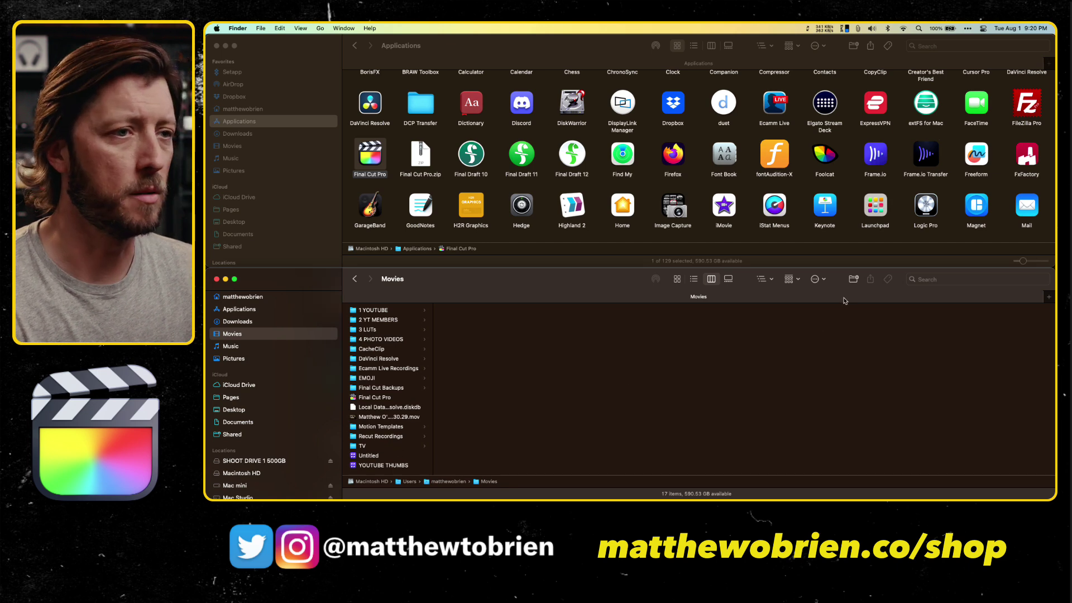
pyautogui.click(853, 282)
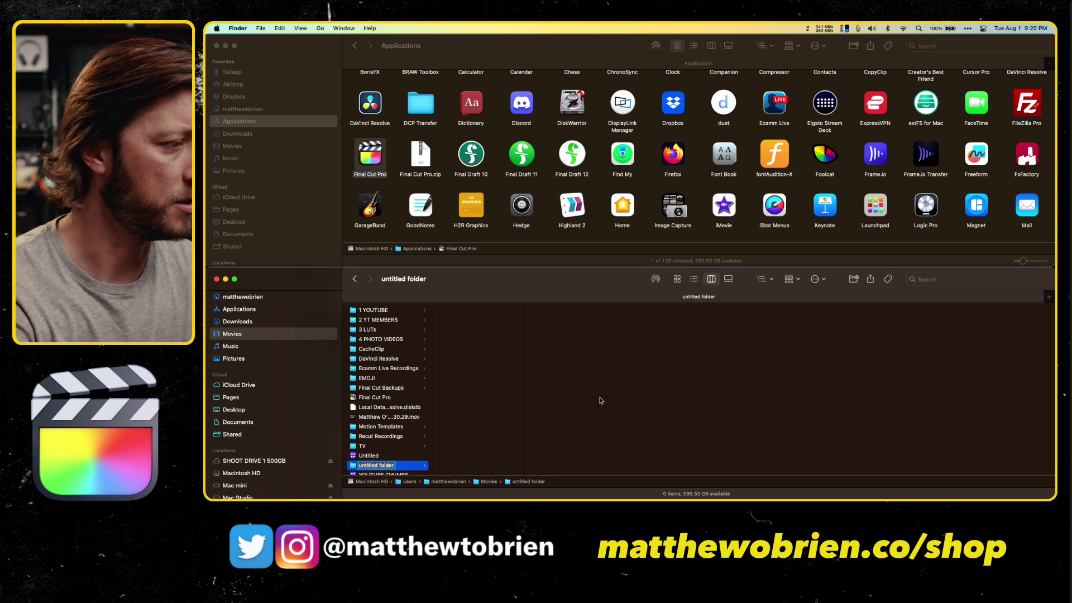
pyautogui.write('OLD FCP')
pyautogui.press('Return')
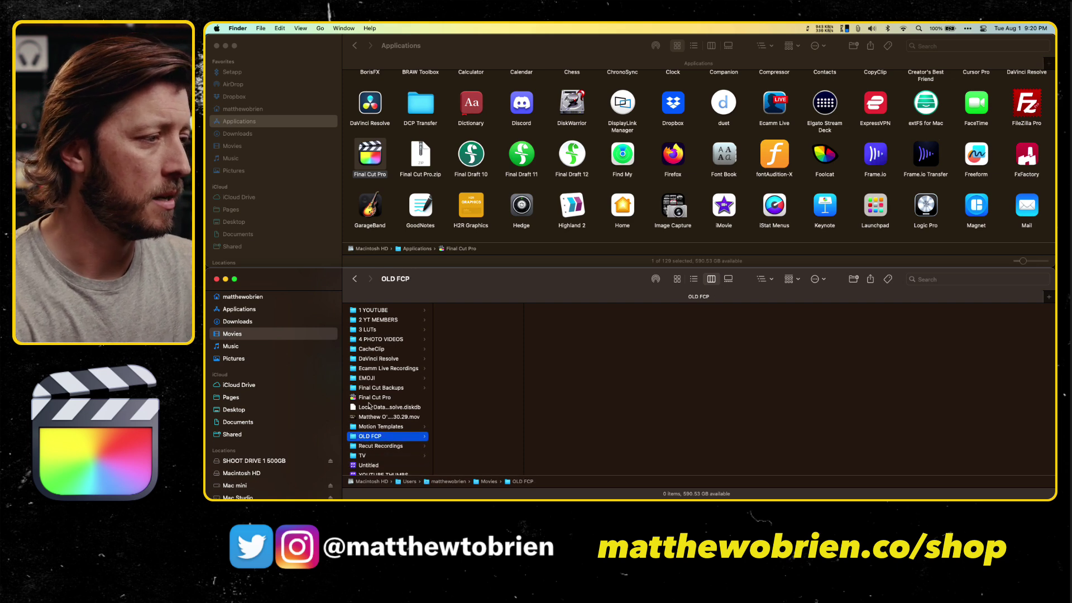
pyautogui.click(376, 399)
pyautogui.scroll(-3, 682, 428)
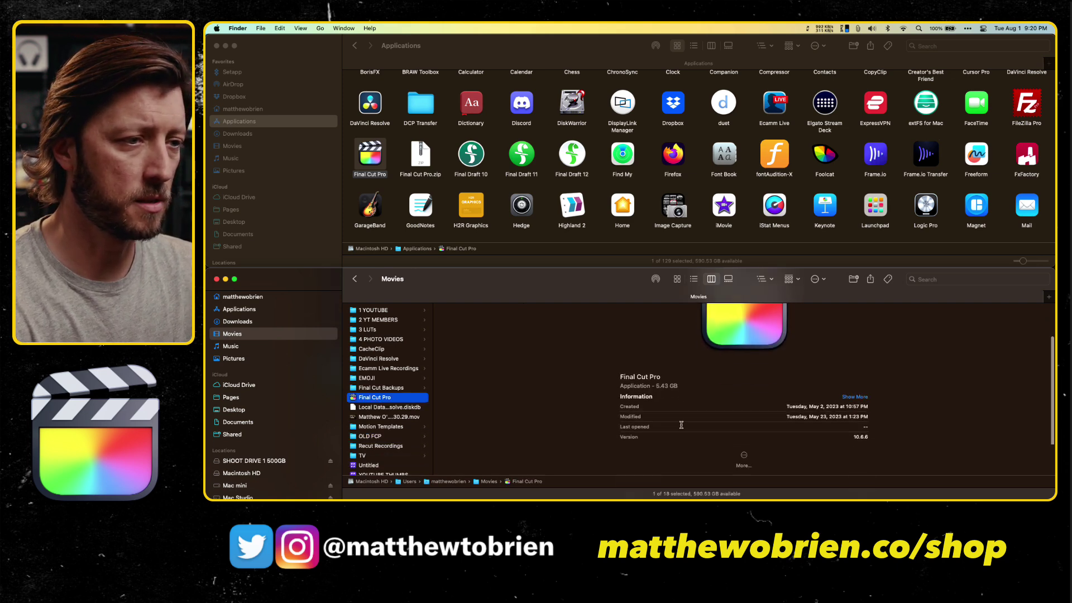
pyautogui.click(371, 437)
# Step: Add a '10.6.6' folder inside OLD FCP and move Final Cut Pro into it
pyautogui.rightClick(484, 359)
pyautogui.click(502, 361)
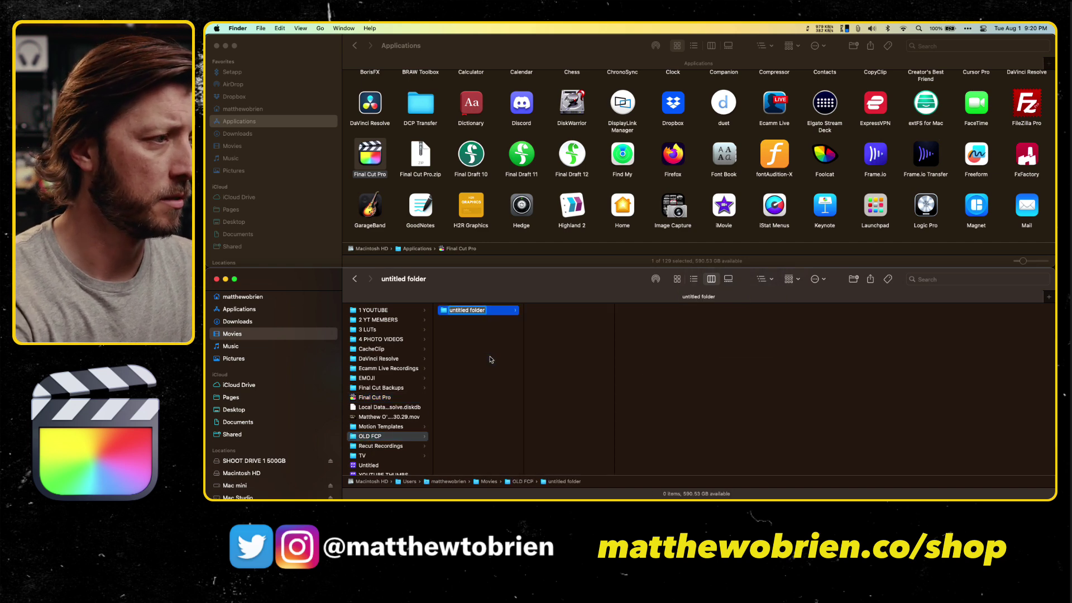
pyautogui.write('10.6.6')
pyautogui.press('Return')
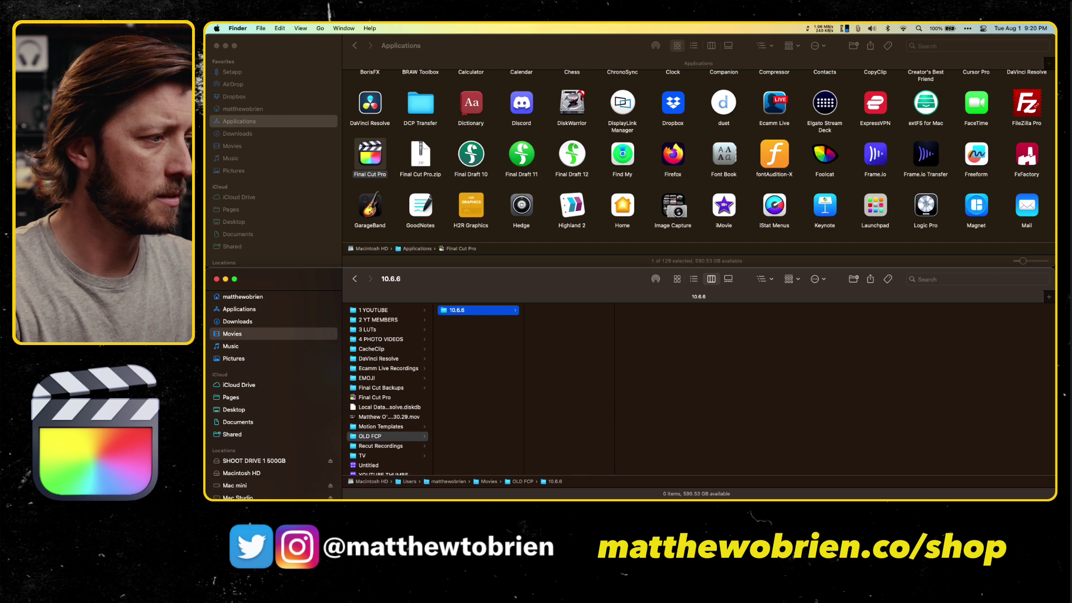
pyautogui.moveTo(366, 400); pyautogui.dragTo(455, 310)
pyautogui.click(458, 326)
# Step: Add a '10.6.7' folder inside OLD FCP and copy Final Cut Pro from Applications into it
pyautogui.rightClick(458, 326)
pyautogui.click(467, 329)
pyautogui.write('10.6.7')
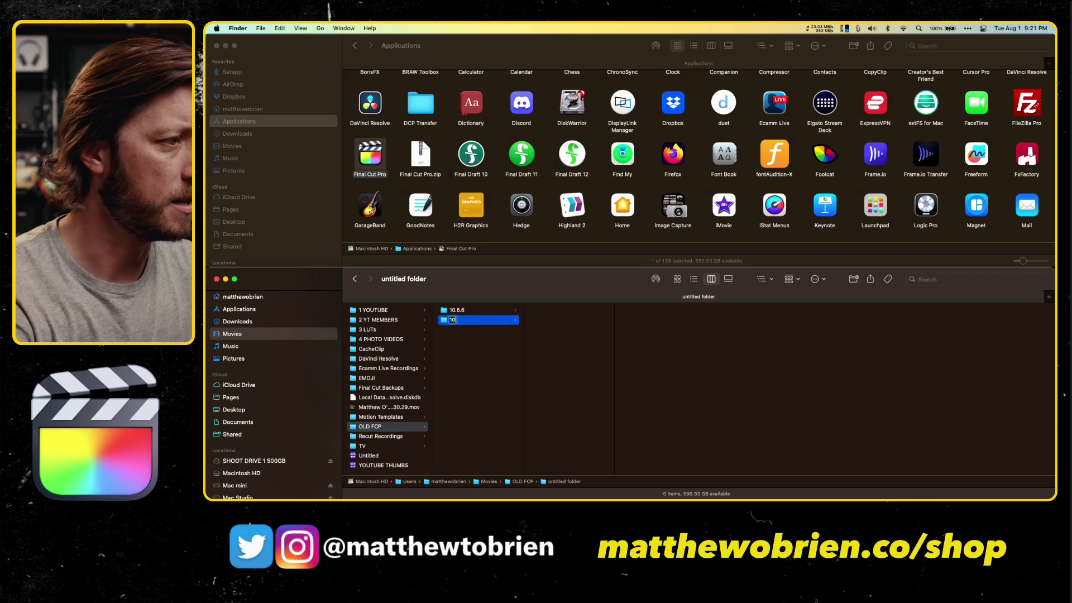
pyautogui.press('Return')
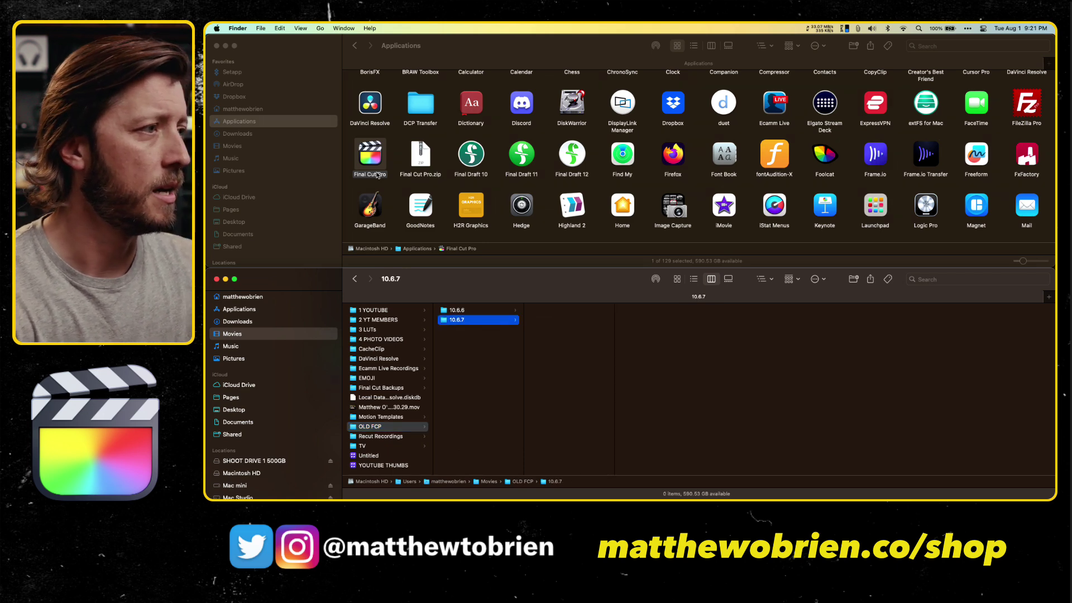
pyautogui.moveTo(371, 167); pyautogui.dragTo(569, 364)
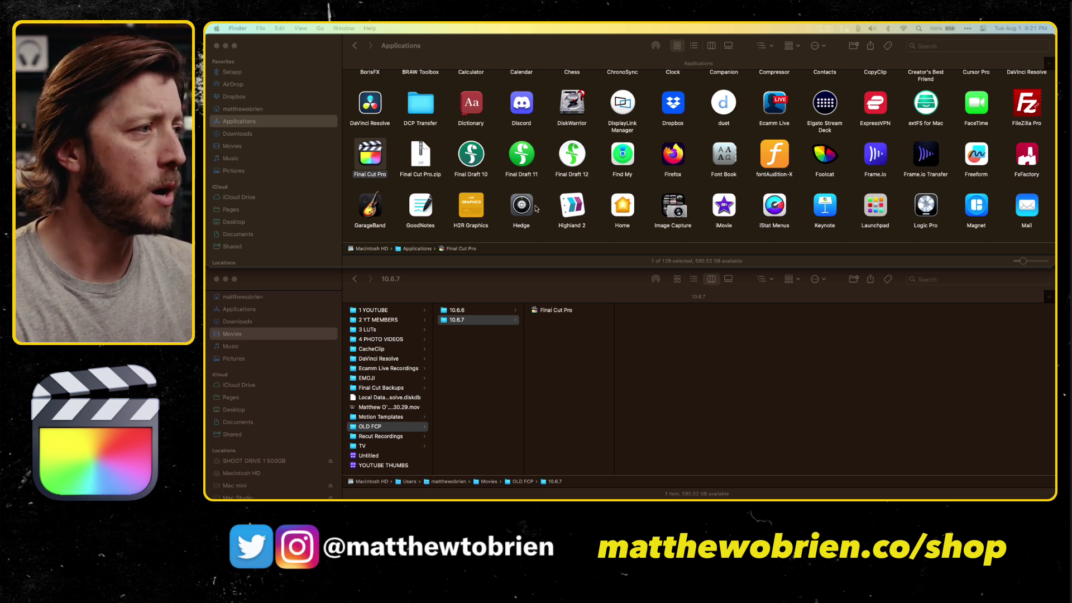
pyautogui.click(394, 153)
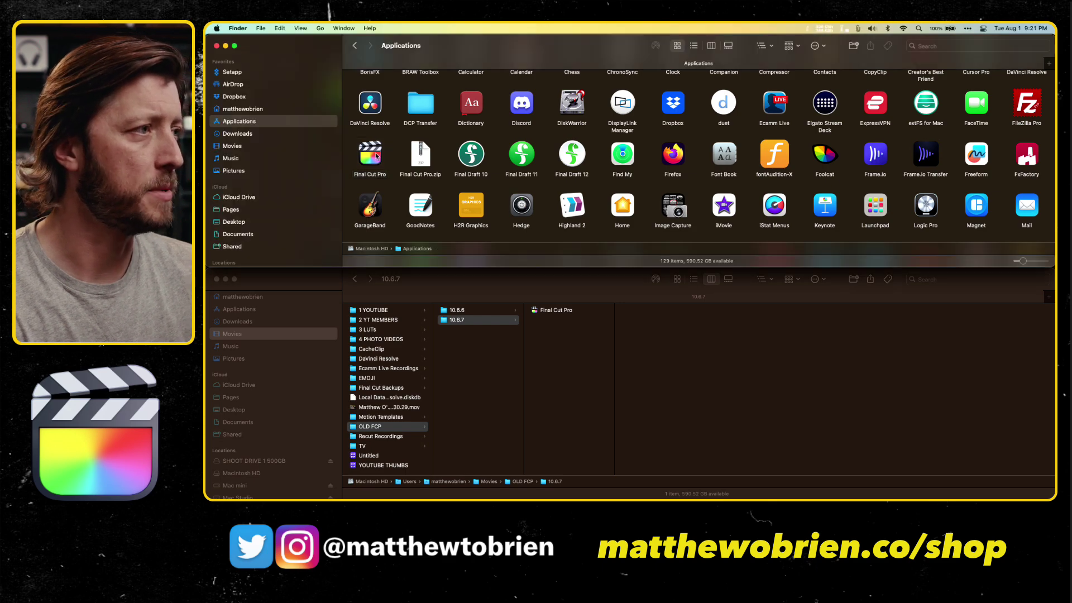
pyautogui.scroll(-2, 713, 163)
pyautogui.scroll(-1, 713, 163)
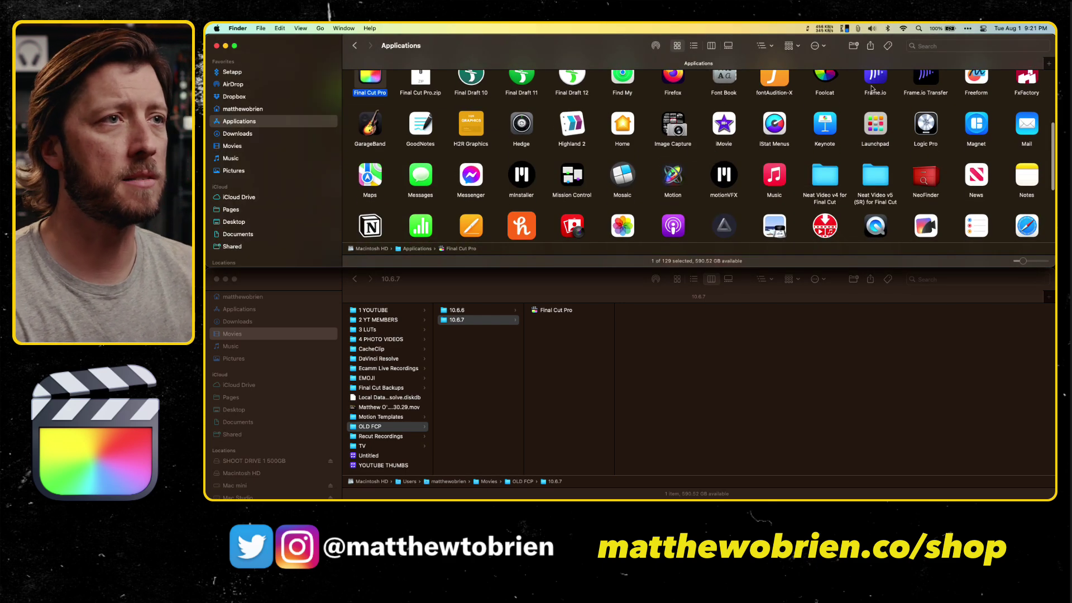
# Step: Show Applications in column view with the Final Cut Pro preview while the update installs
pyautogui.click(713, 46)
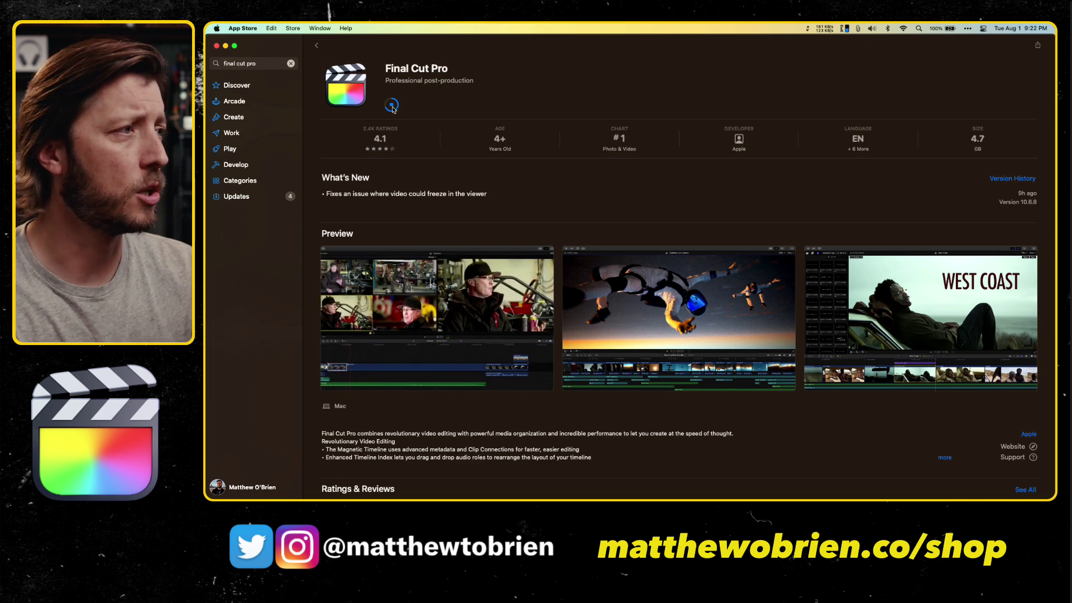
pyautogui.moveTo(392, 110)
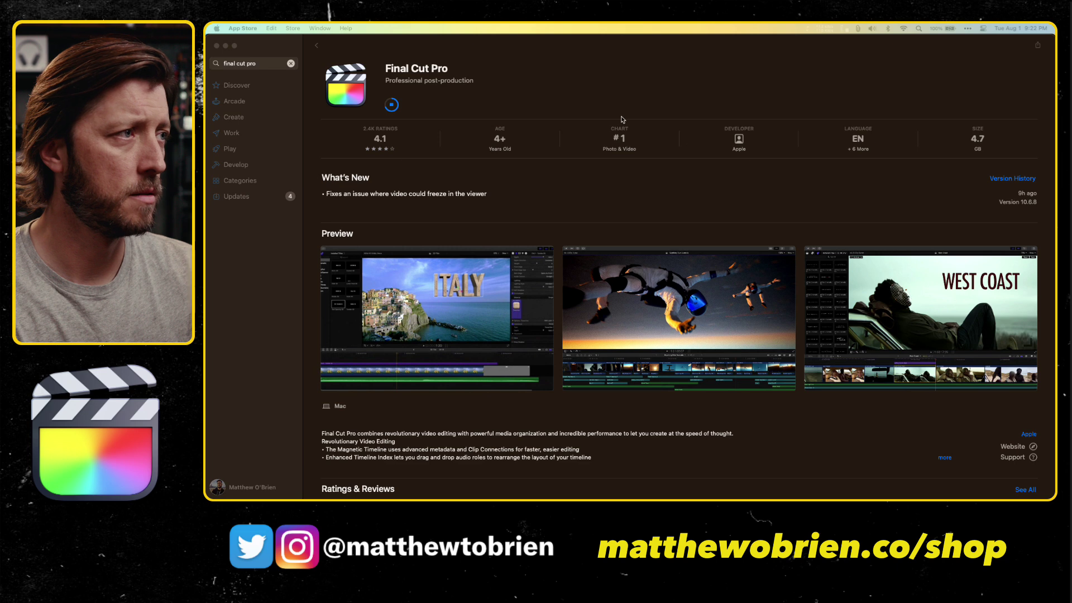
# Step: Bring the App Store window back to watch the Final Cut Pro 10.6.8 update finish
pyautogui.click(593, 110)
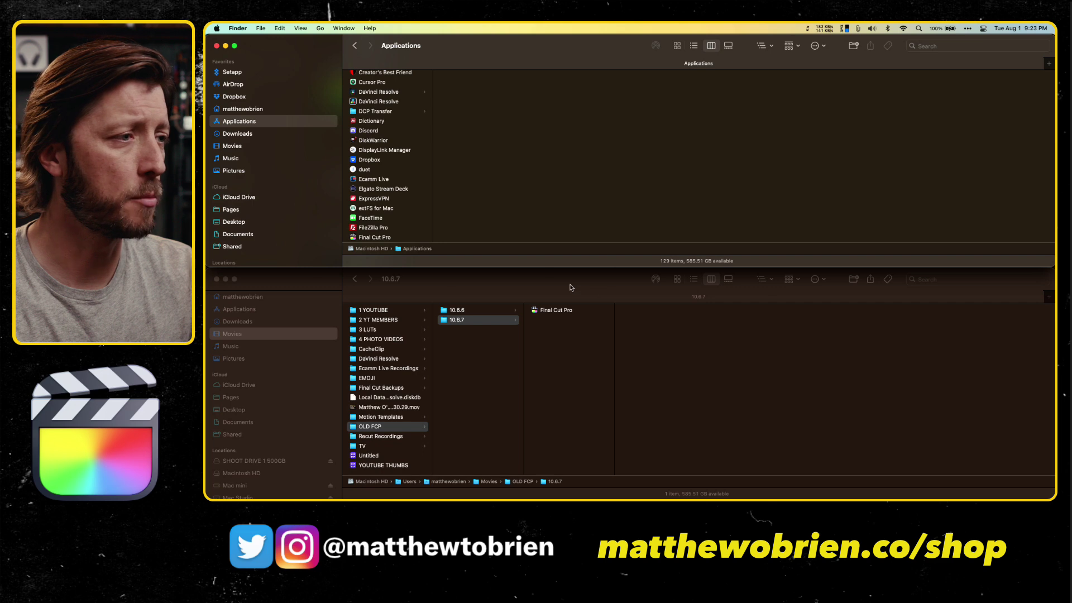
# Step: Browse Movies › 1 YOUTUBE › 2023-7 Apple BROKE Final Cut Pro! in the upper Finder window
pyautogui.click(571, 287)
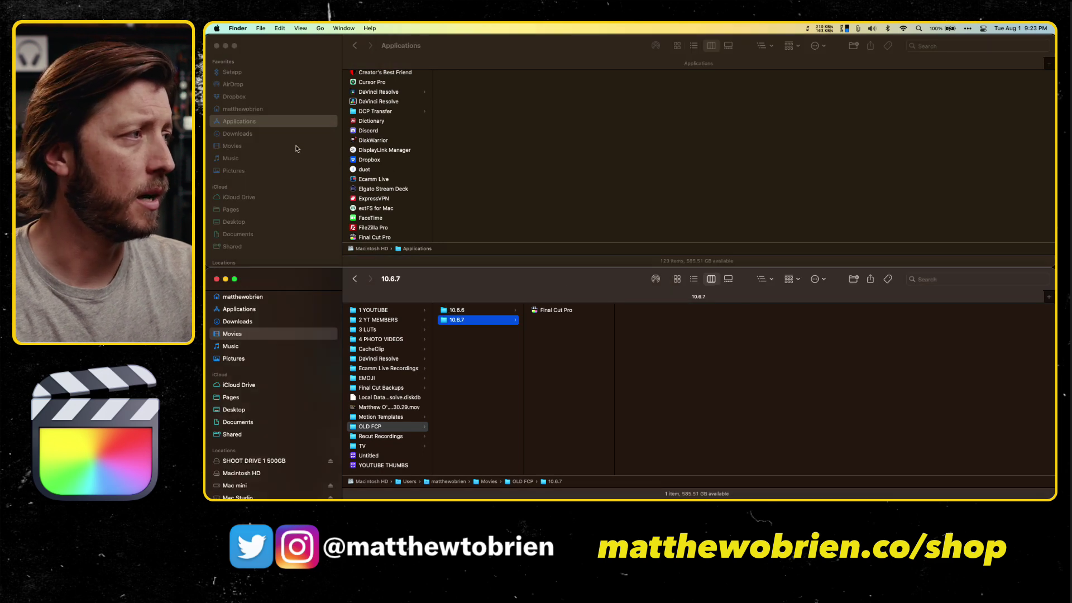
pyautogui.click(248, 146)
pyautogui.click(249, 146)
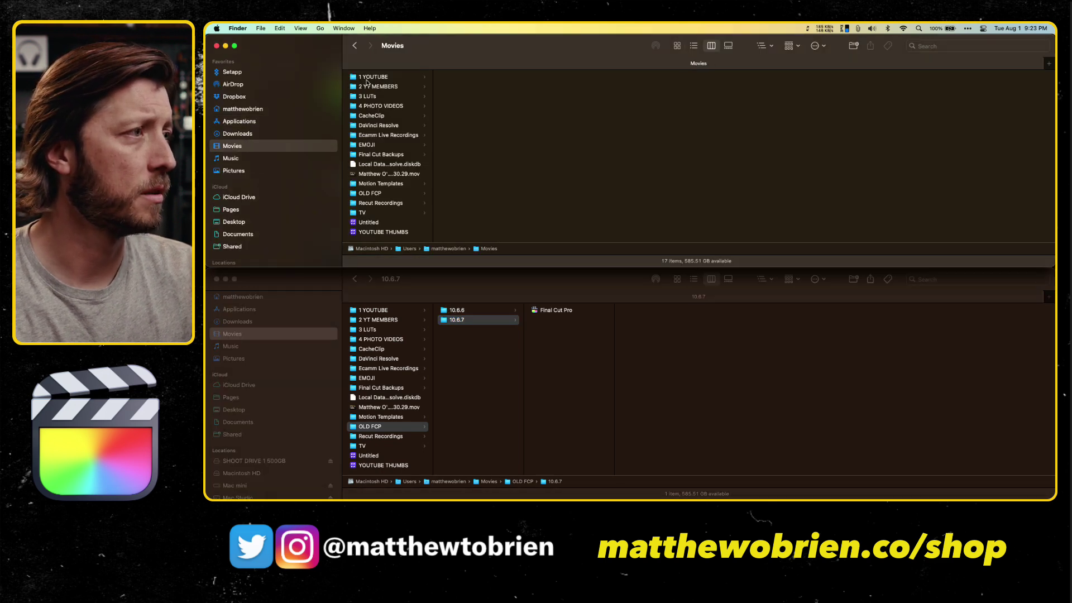
pyautogui.click(377, 77)
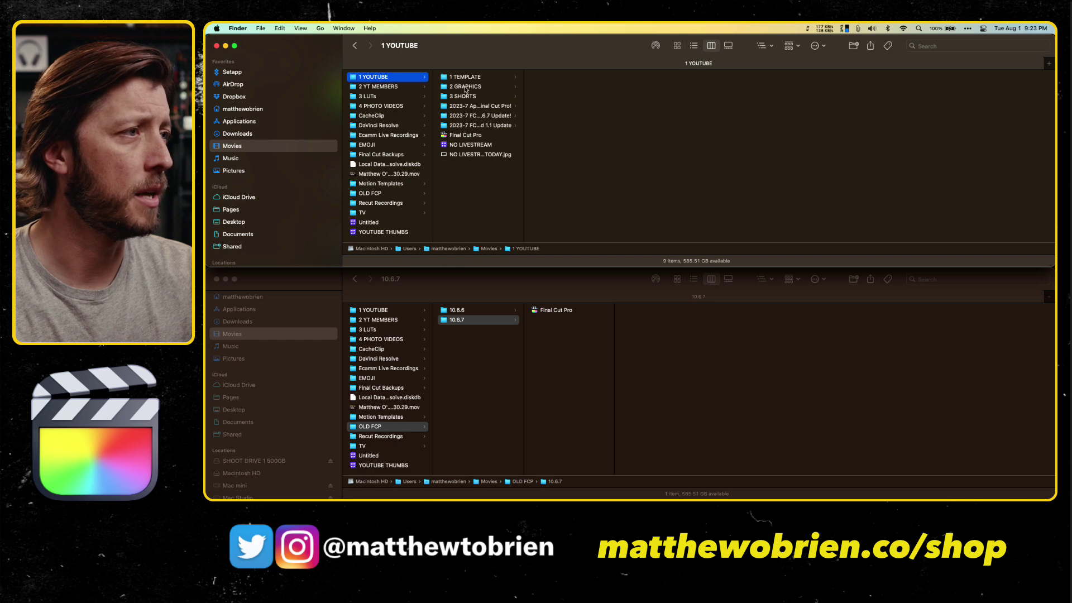
pyautogui.moveTo(524, 89); pyautogui.dragTo(604, 84)
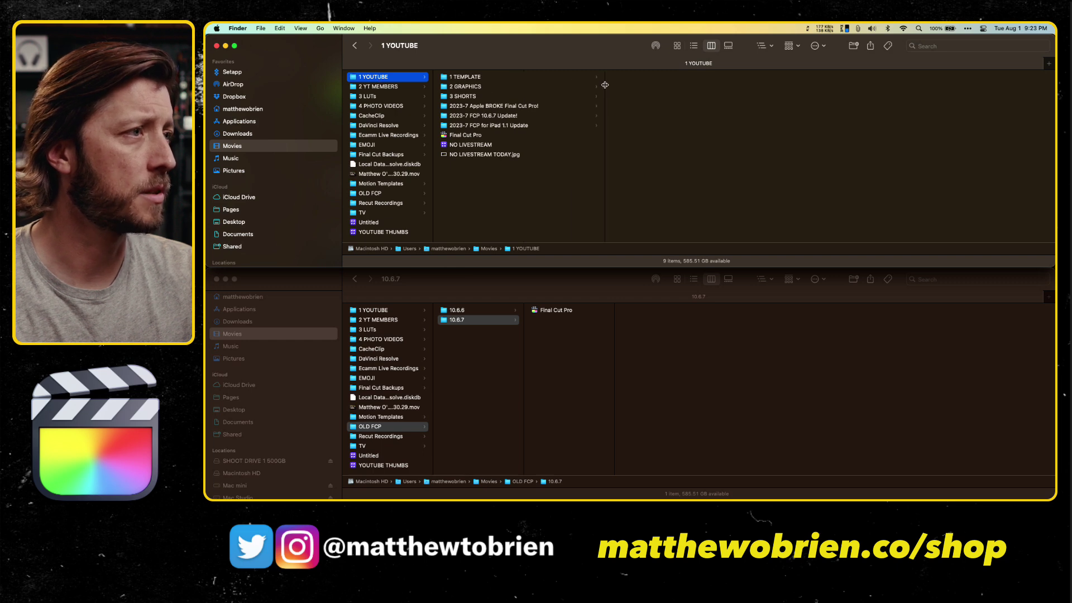
pyautogui.click(516, 108)
pyautogui.click(506, 116)
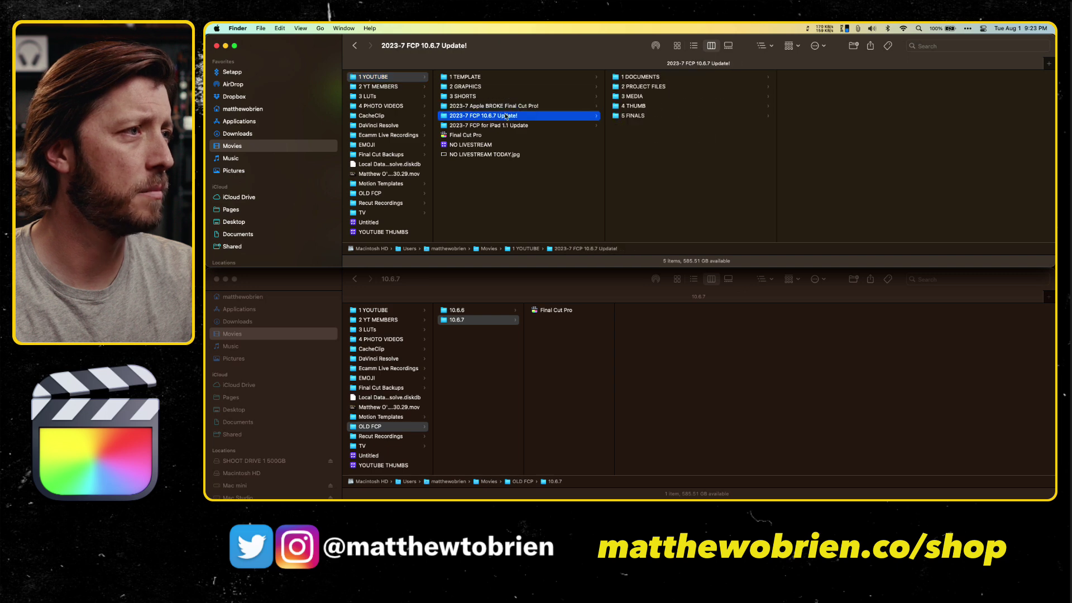
pyautogui.click(505, 107)
pyautogui.click(505, 117)
pyautogui.click(505, 125)
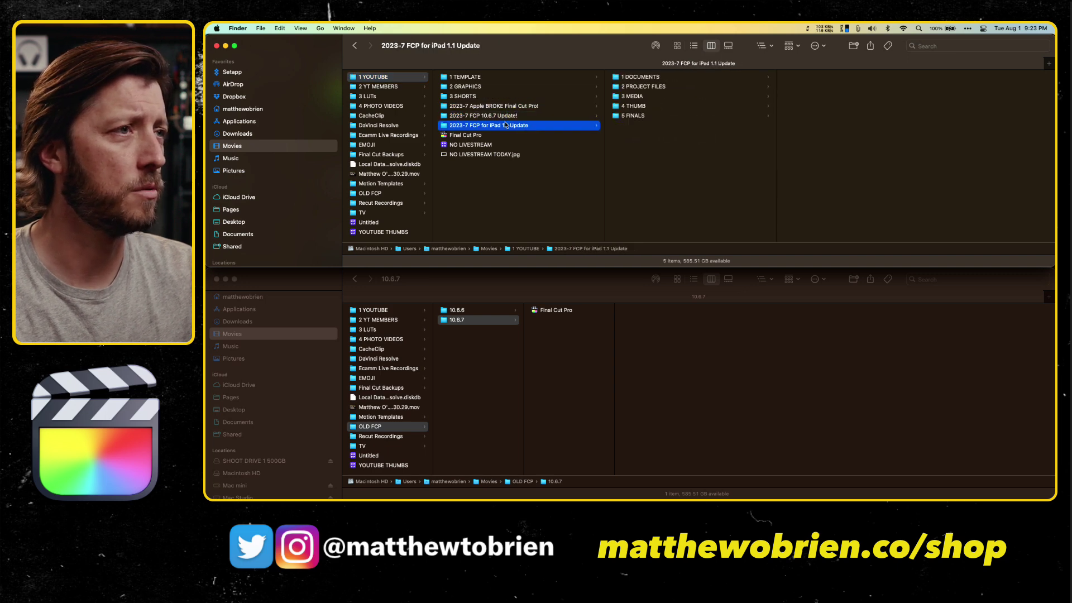
pyautogui.click(505, 116)
pyautogui.click(506, 107)
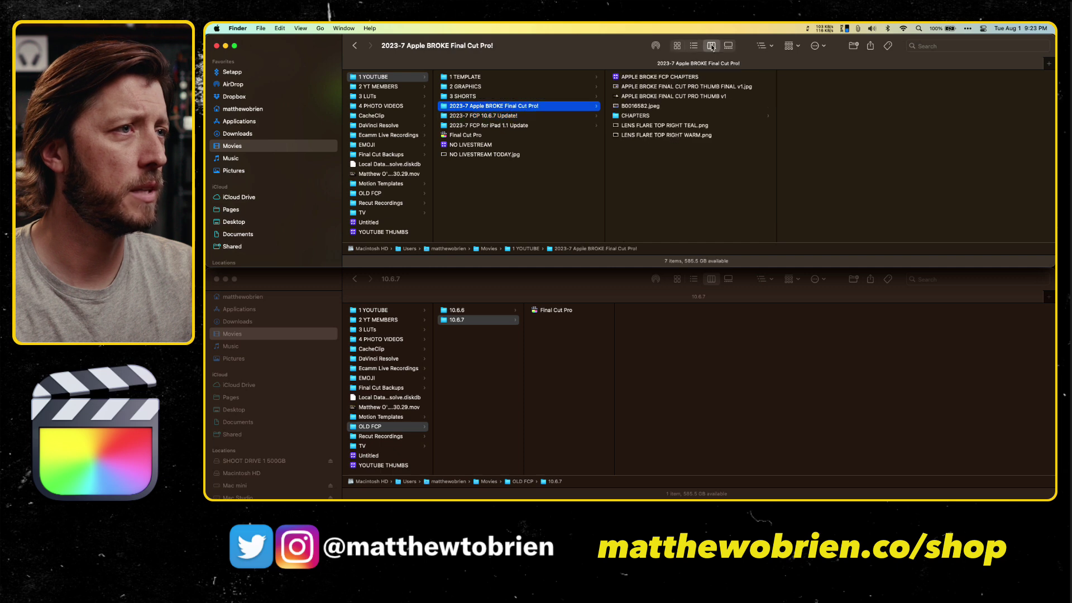
# Step: Duplicate APPLE BROKE FCP CHAPTERS as 'APPLE BROKE FCP CHAPTERS 10.6.7', then open the original
pyautogui.click(667, 77)
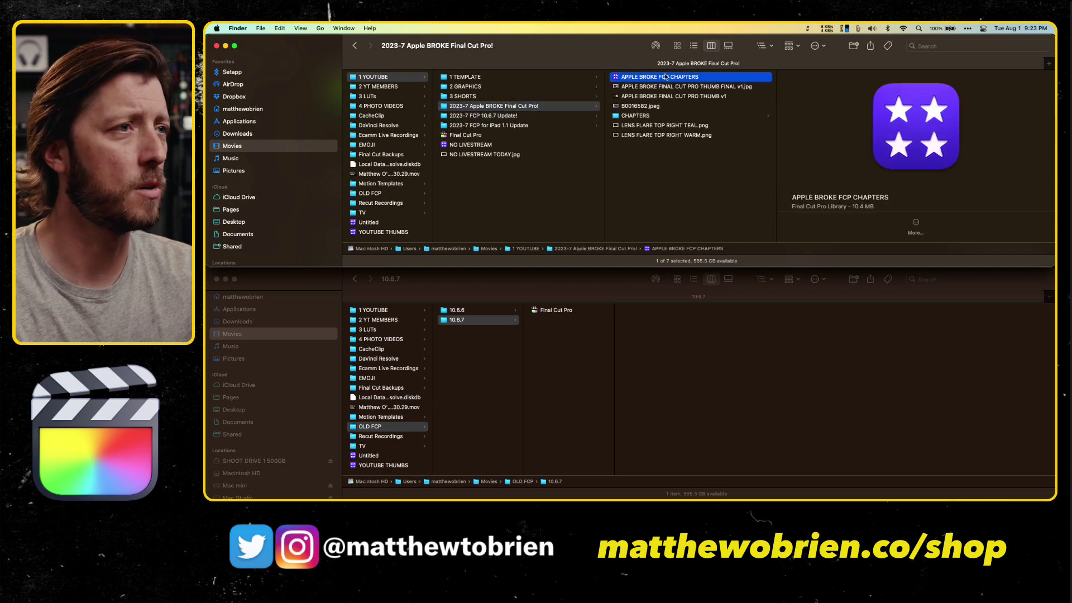
pyautogui.rightClick(666, 76)
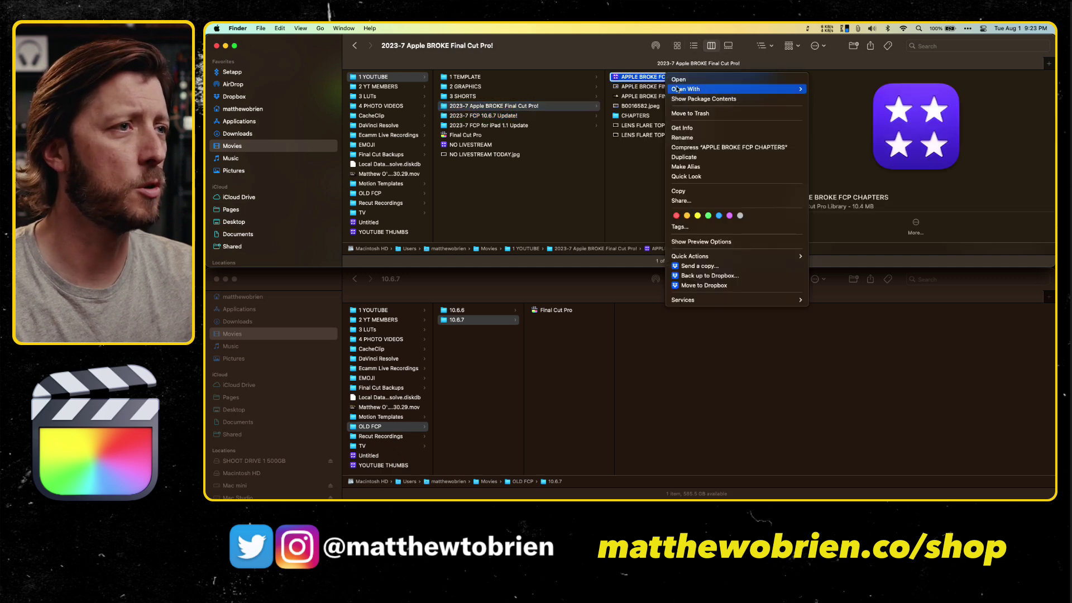
pyautogui.click(685, 159)
pyautogui.click(697, 86)
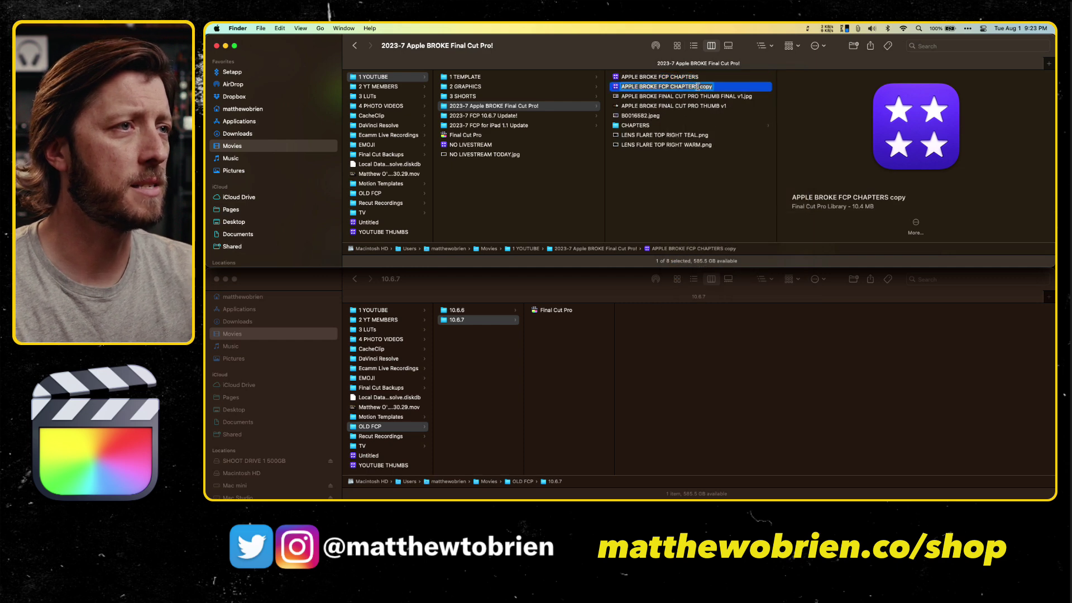
pyautogui.click(705, 87)
pyautogui.press('Delete')
pyautogui.press('Delete')
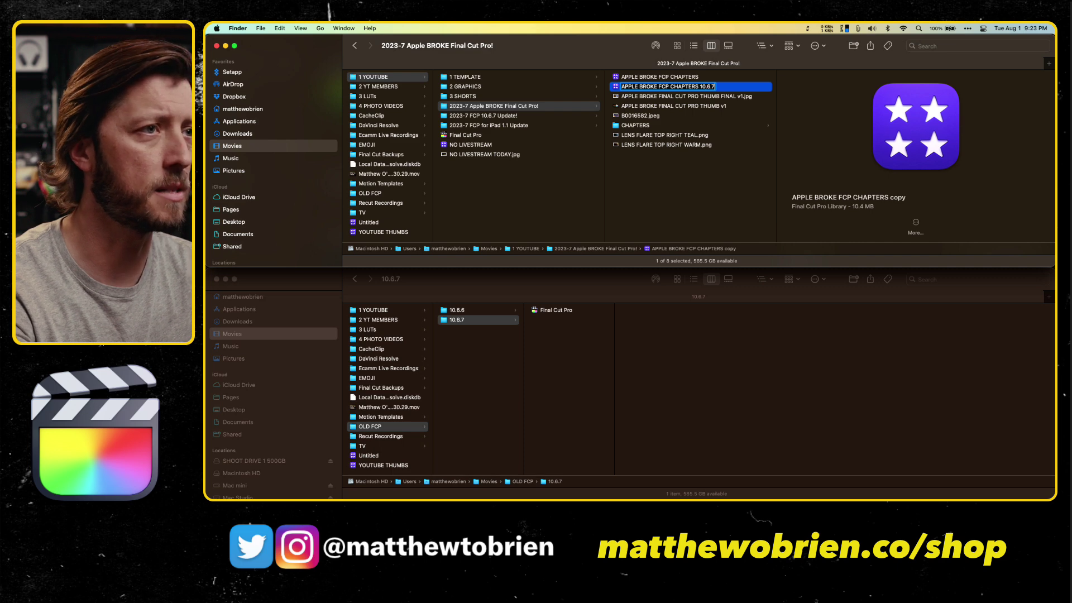
pyautogui.write('10.6.7')
pyautogui.press('Return')
pyautogui.click(635, 78)
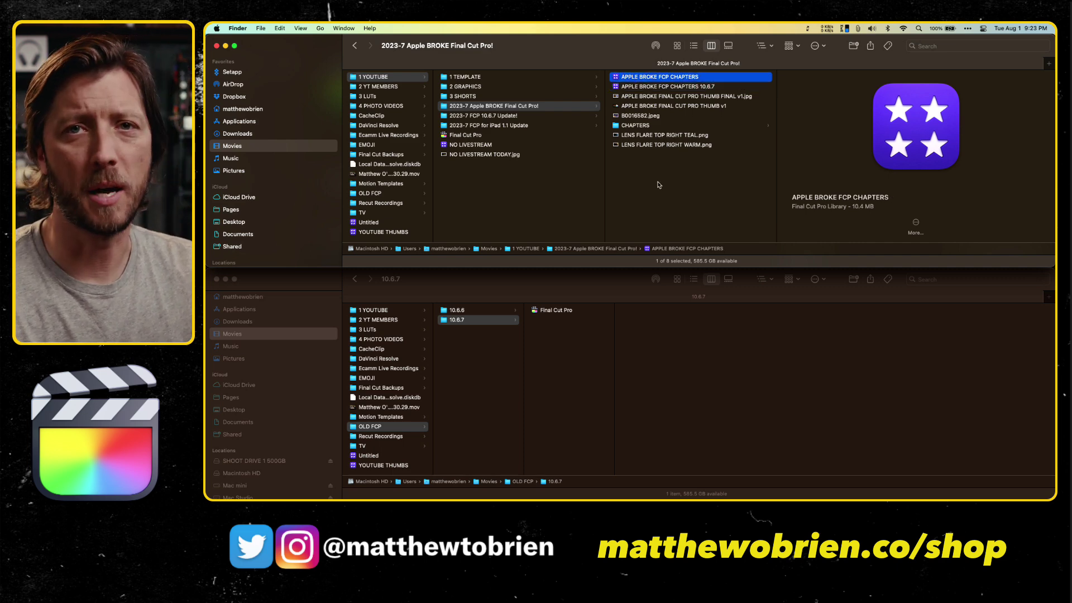
pyautogui.press('super+o')
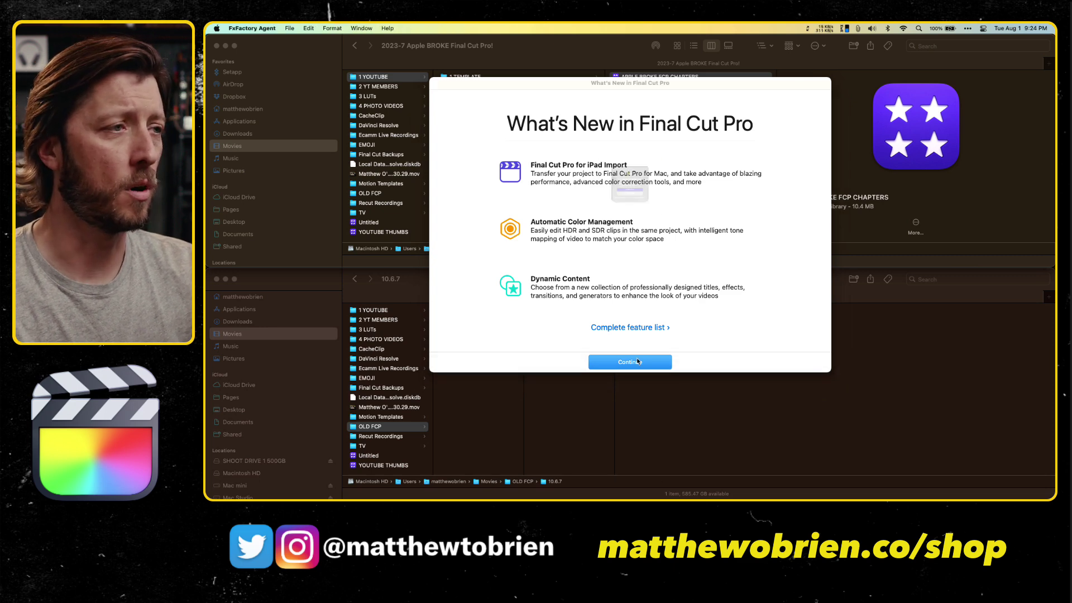
# Step: Dismiss the Xsend Motion alert and What's New, maximize the window, and fit the CHAPTERS timeline
pyautogui.click(623, 223)
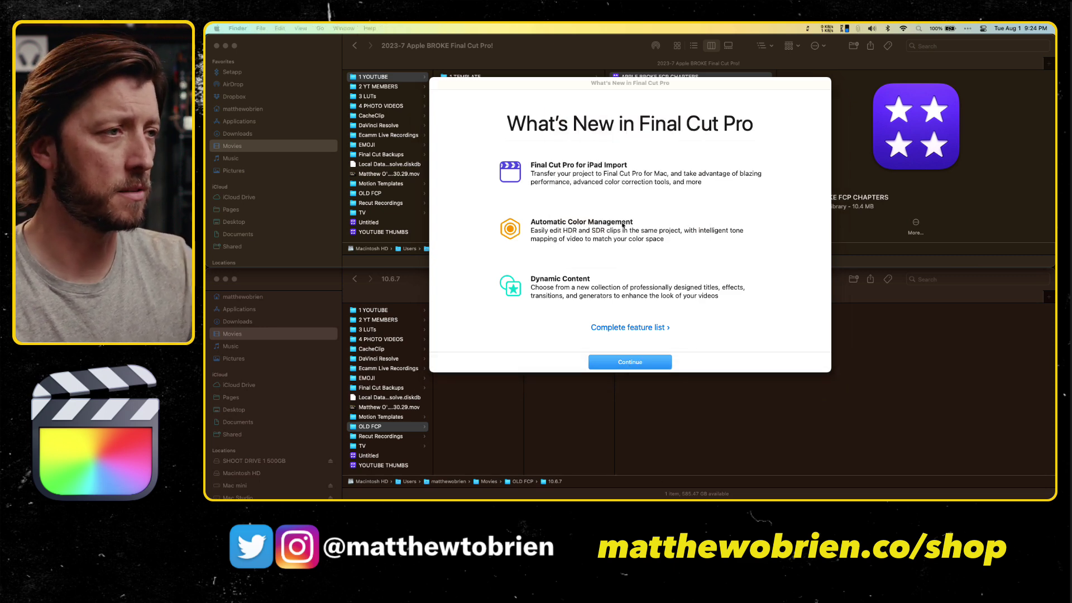
pyautogui.click(627, 363)
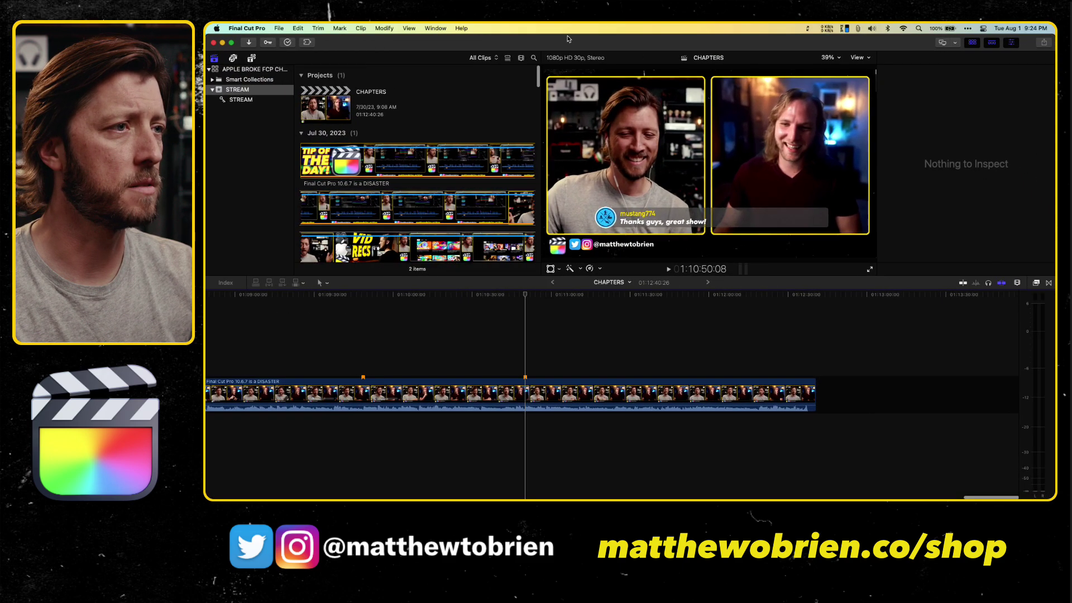
pyautogui.doubleClick(570, 40)
pyautogui.hotkey('shift', 'z')
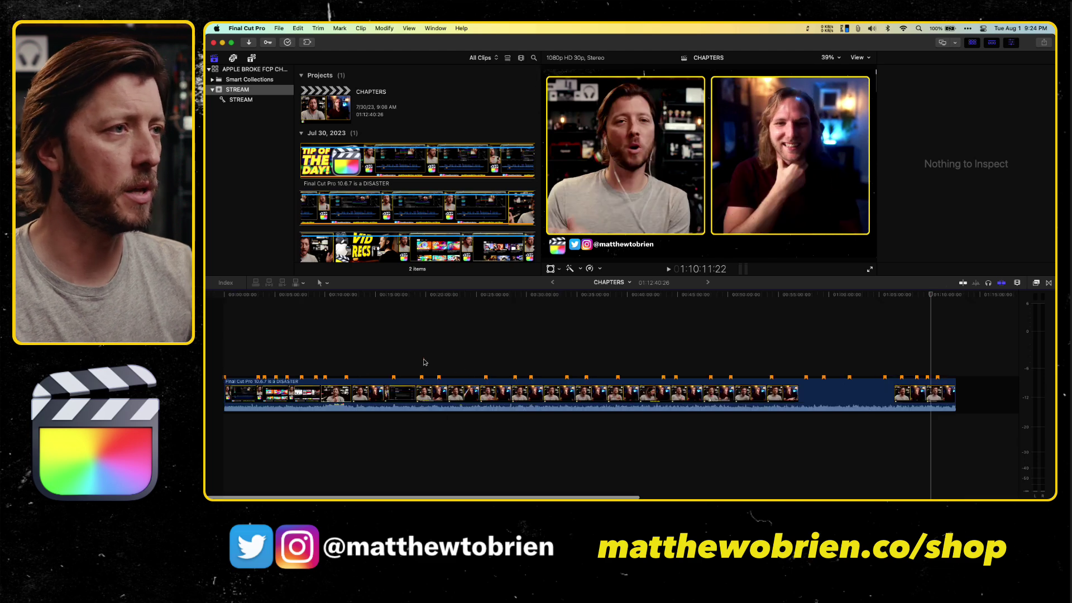
pyautogui.click(222, 343)
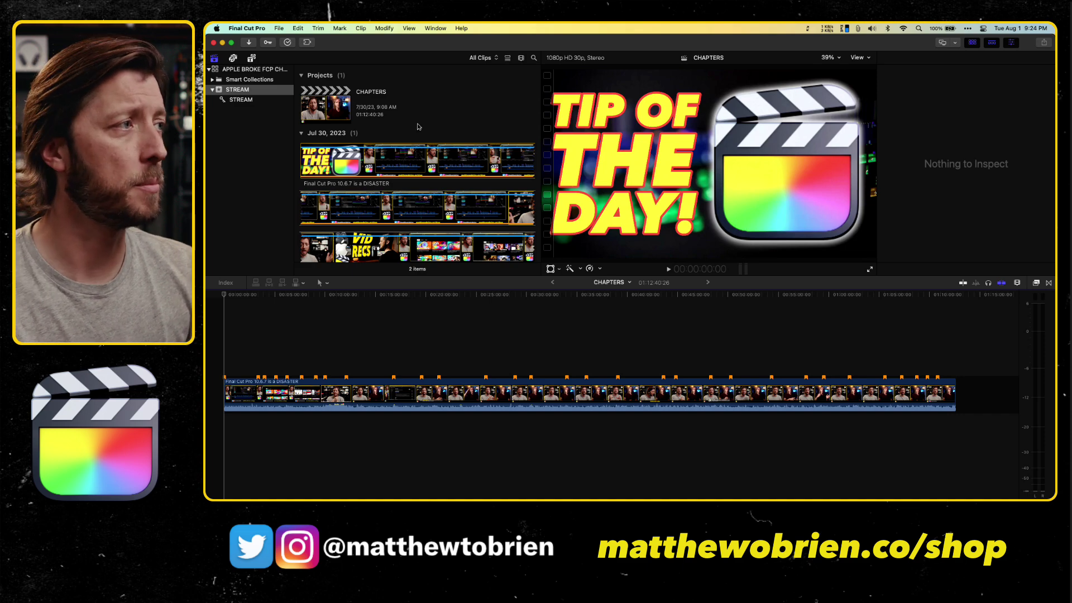
pyautogui.click(331, 109)
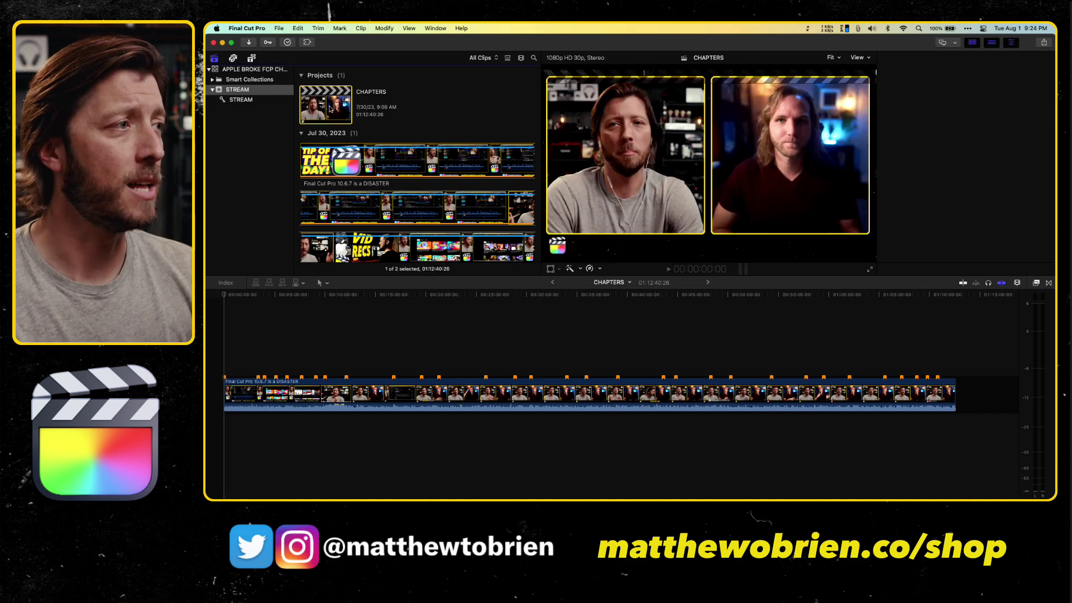
pyautogui.click(279, 28)
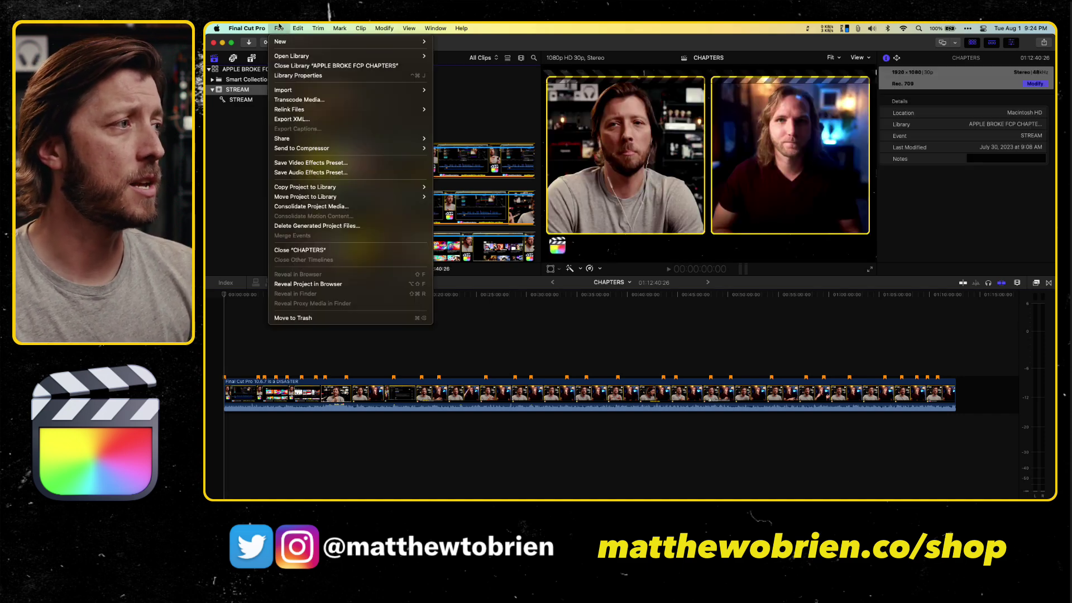
pyautogui.click(295, 119)
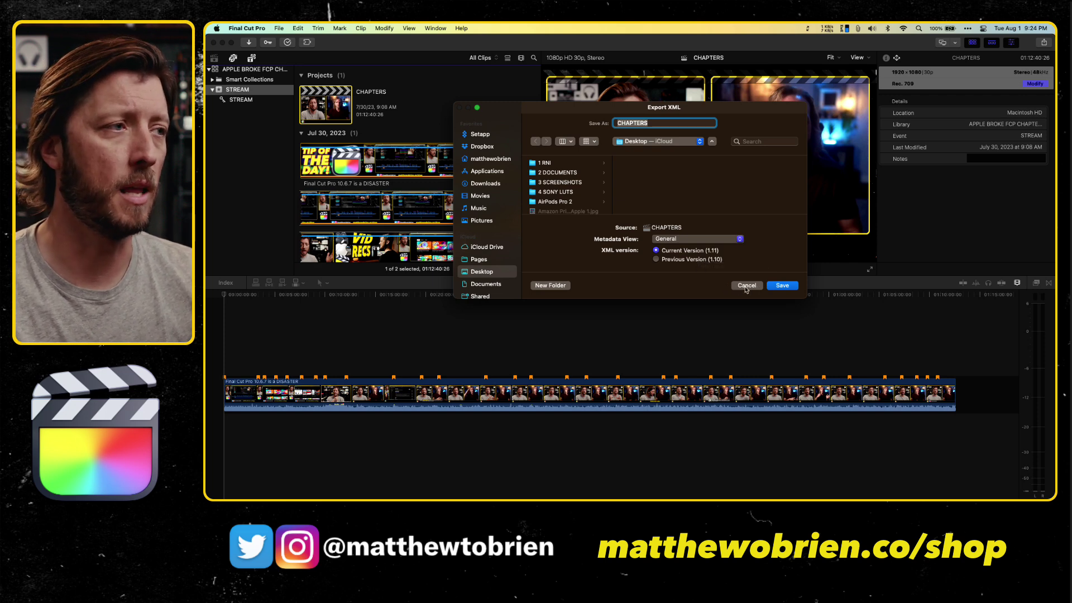
pyautogui.click(746, 286)
pyautogui.click(476, 308)
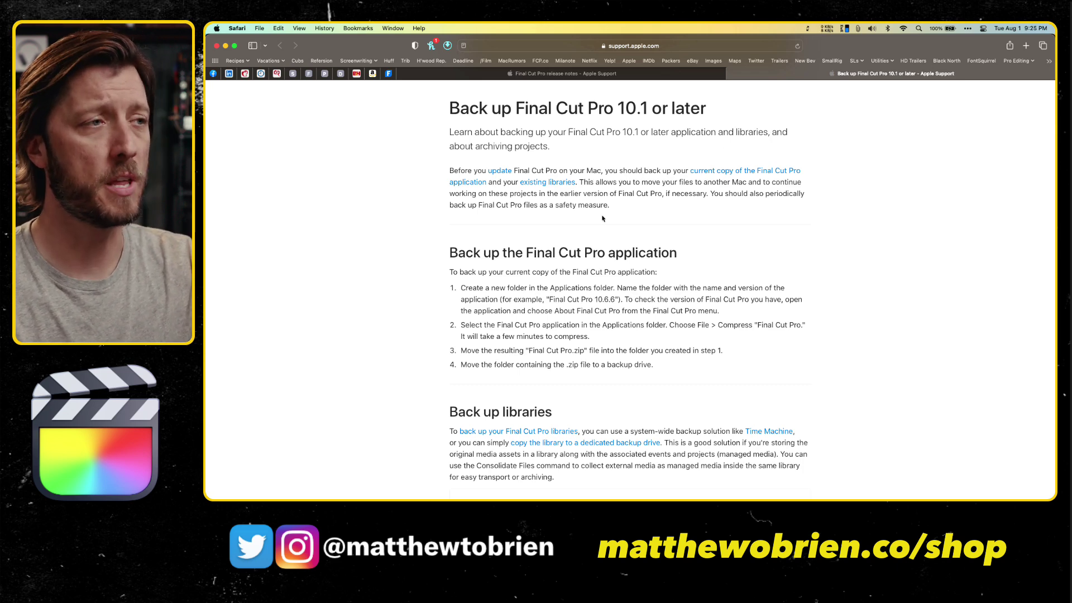
# Step: Scroll the 'Back up Final Cut Pro 10.1 or later' support article in Safari
pyautogui.scroll(-2, 602, 218)
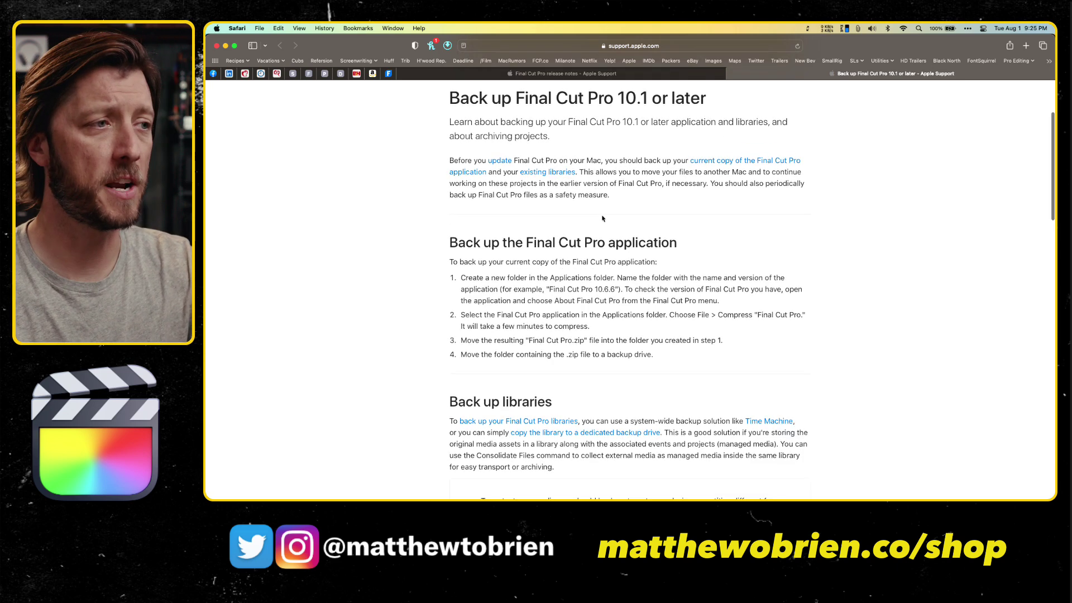